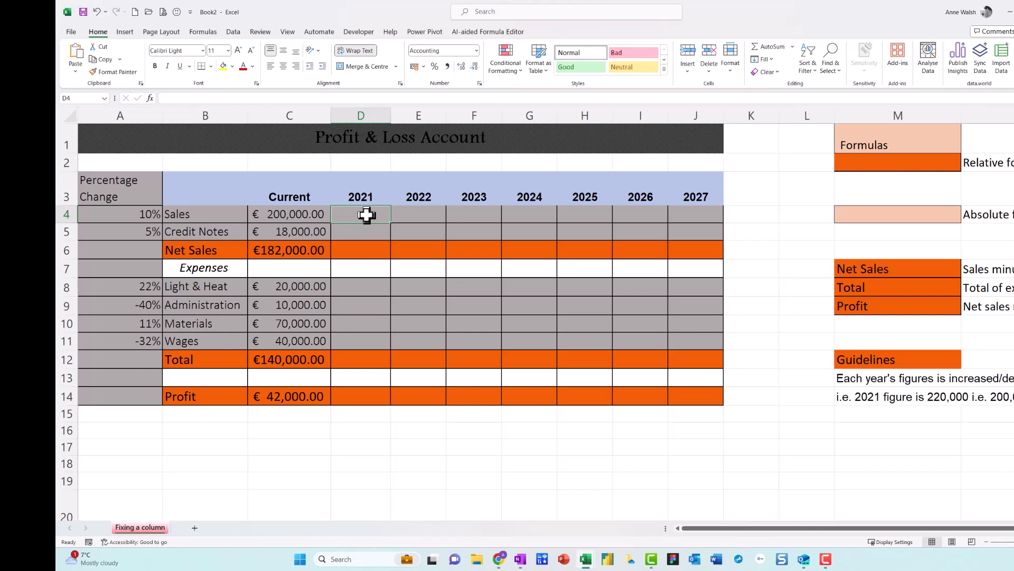
Review the current Sales figure in C4 and the empty 2021–2027 Sales cells
left_click(307, 215)
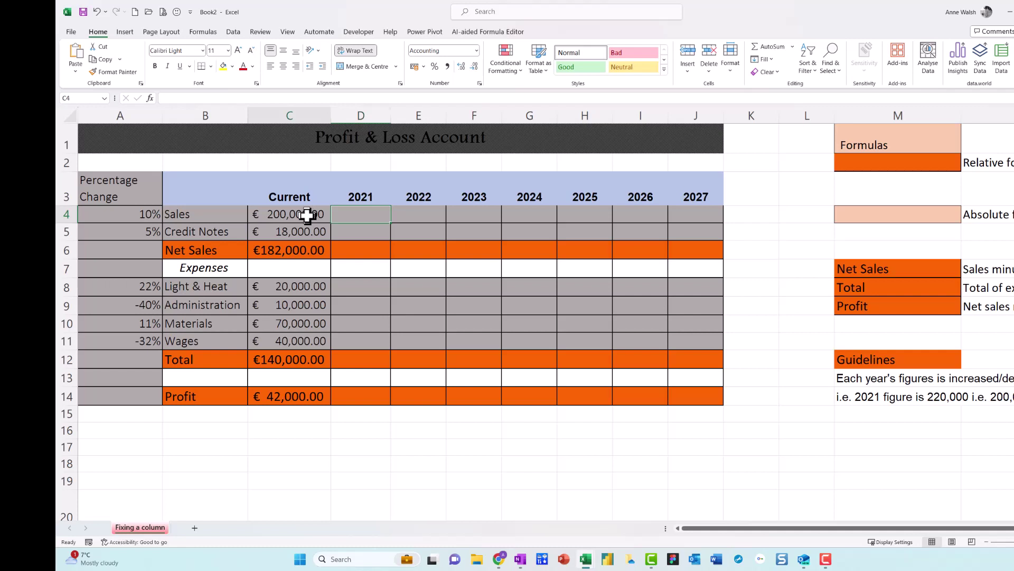
left_click(373, 216)
left_click(425, 214)
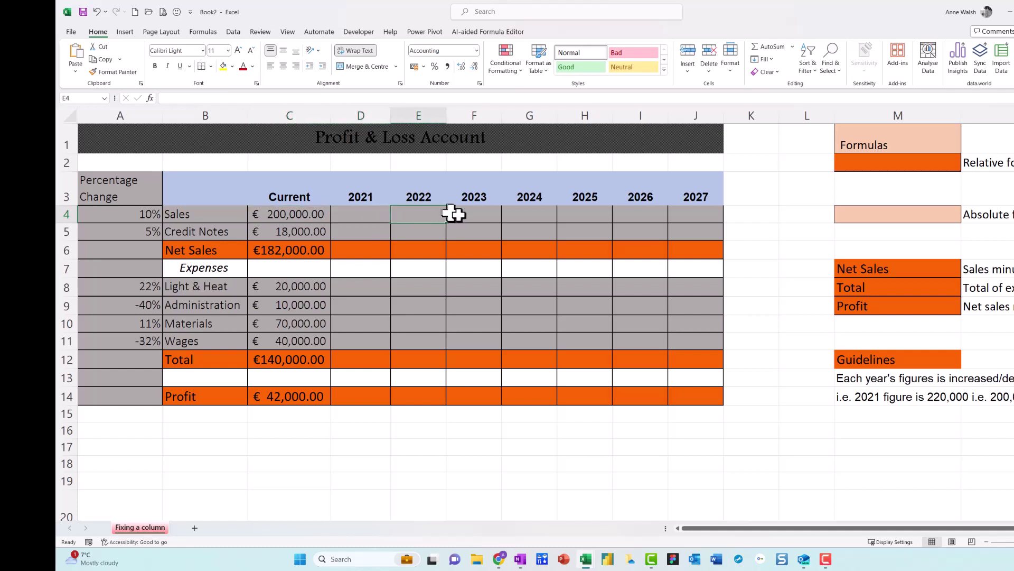
left_click(472, 215)
left_click(530, 214)
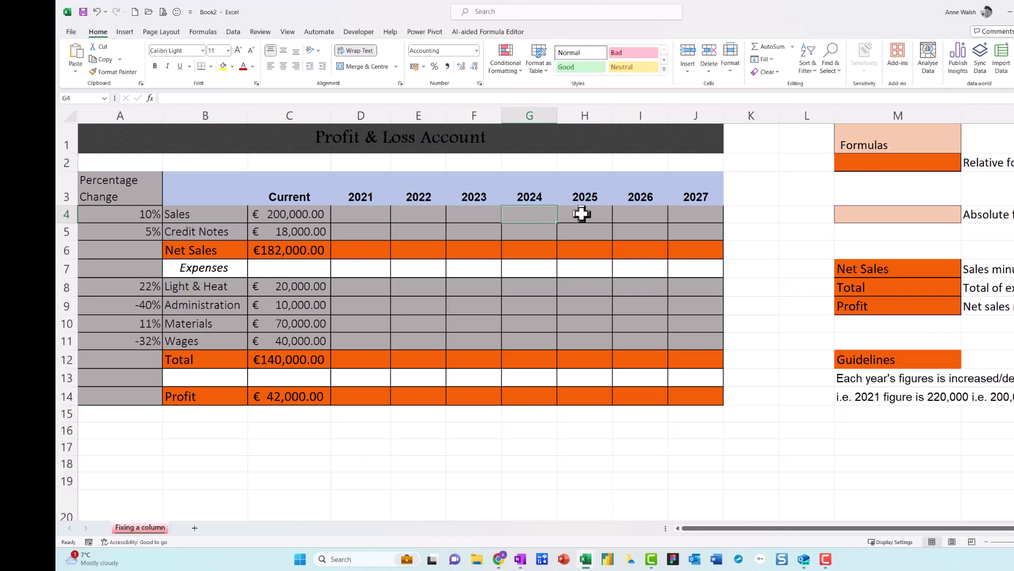
left_click(581, 213)
left_click(642, 217)
left_click(687, 215)
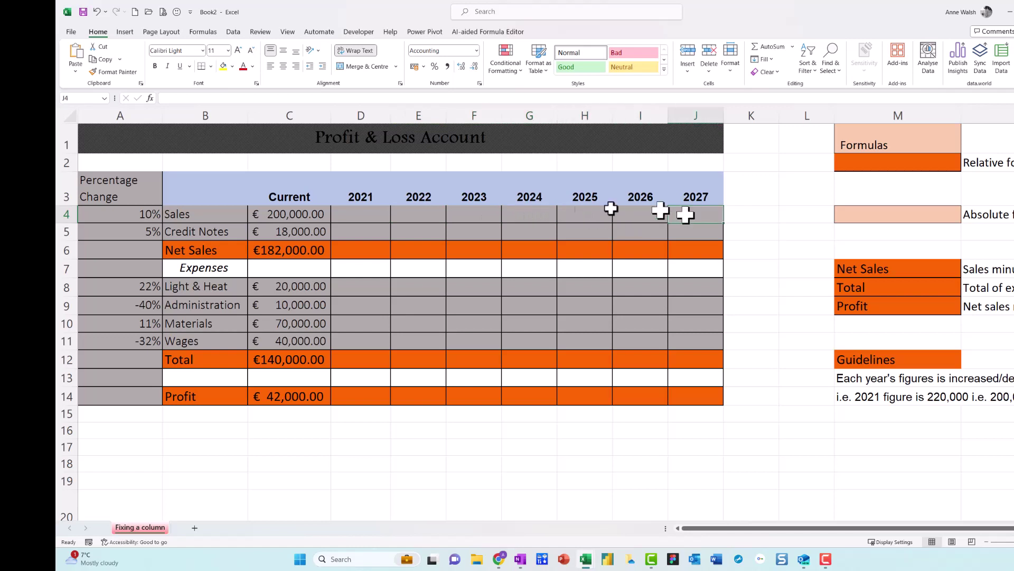
left_click(382, 214)
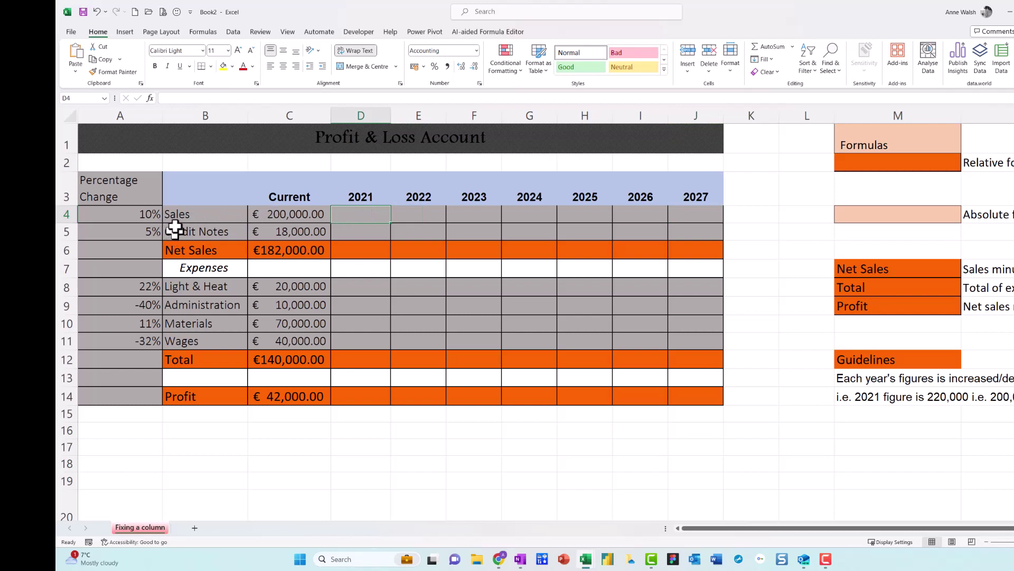
left_click_drag(113, 205, 165, 233)
Enter =(C4*A4)+C4 in D4 to grow current Sales by 10%, giving €220,000.00
type("=(")
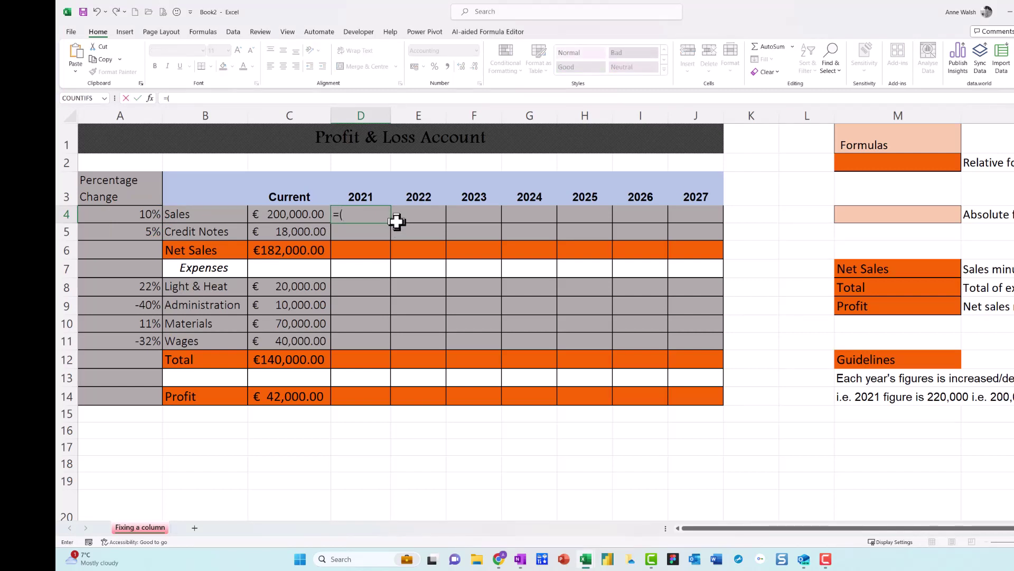
left_click(309, 214)
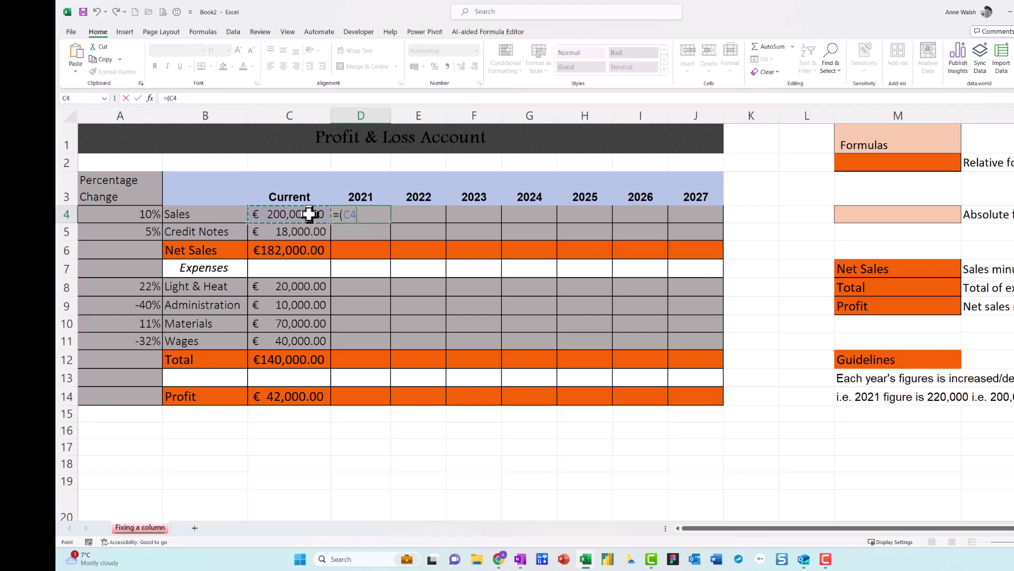
type("*")
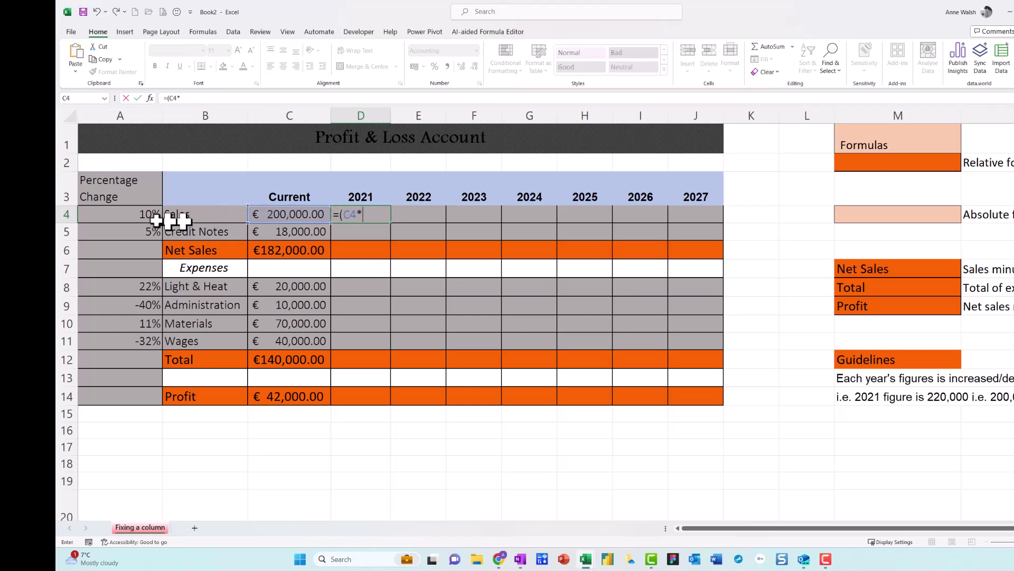
left_click(134, 214)
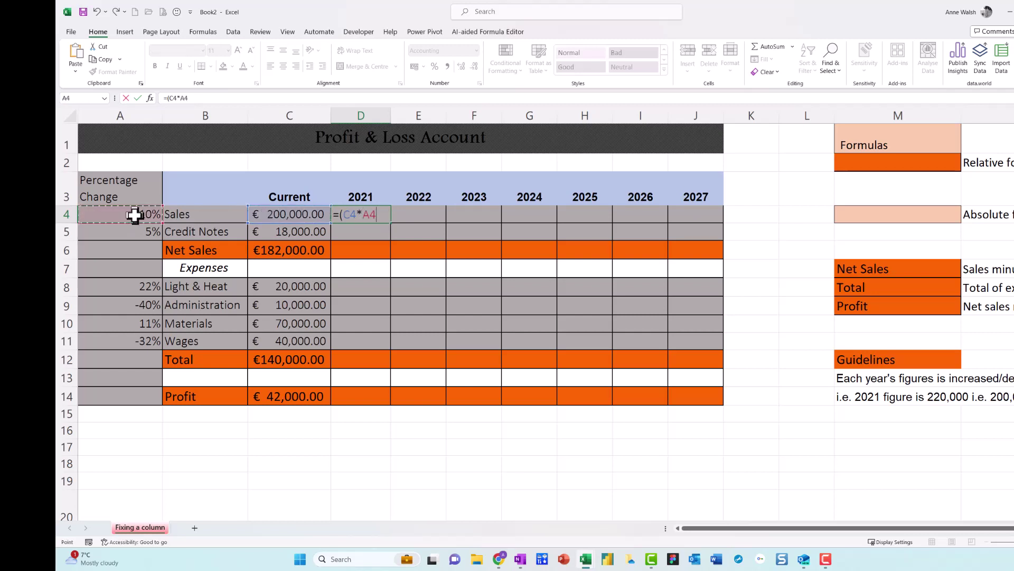
type(")+")
left_click(312, 216)
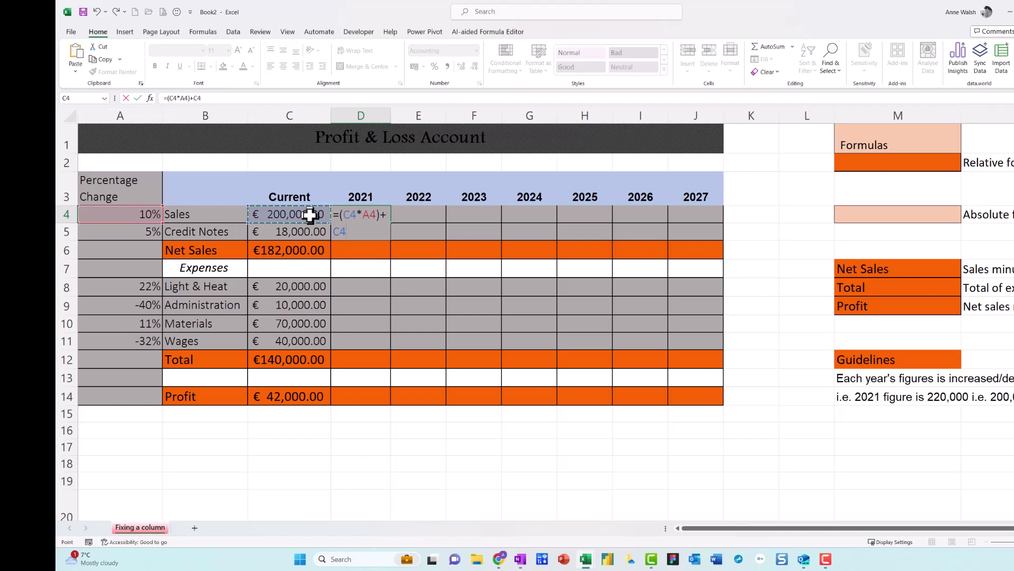
key("Return")
left_click(374, 215)
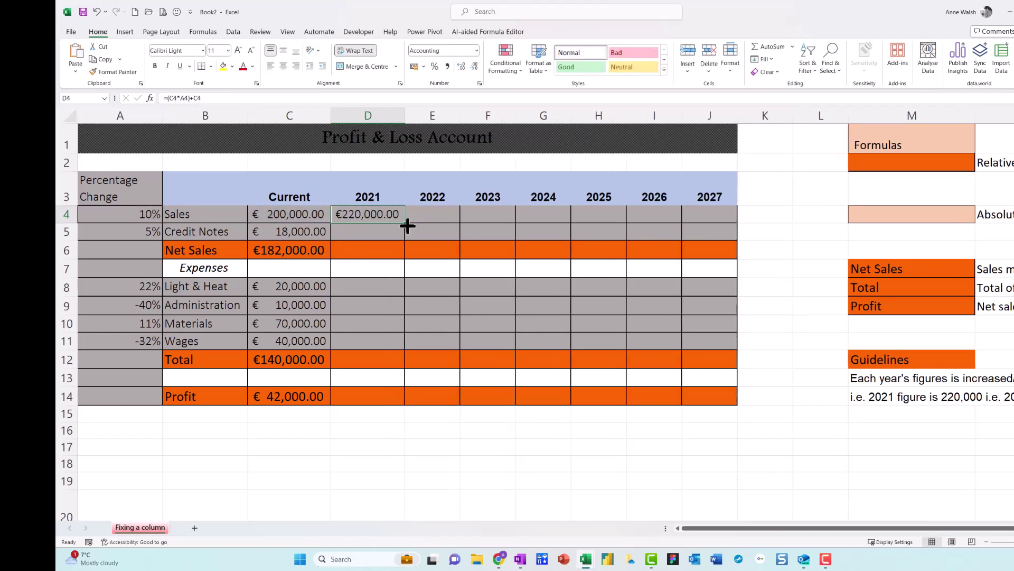
Fill D4's Sales formula across to J4, then clear D4:J4 after it returns #VALUE! errors
left_click_drag(405, 223, 715, 220)
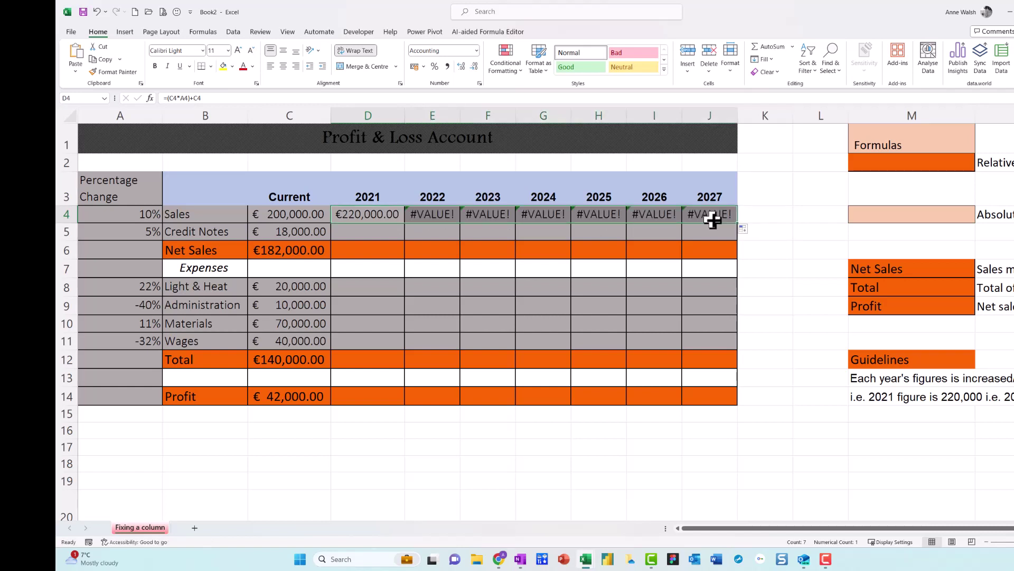
left_click(385, 219)
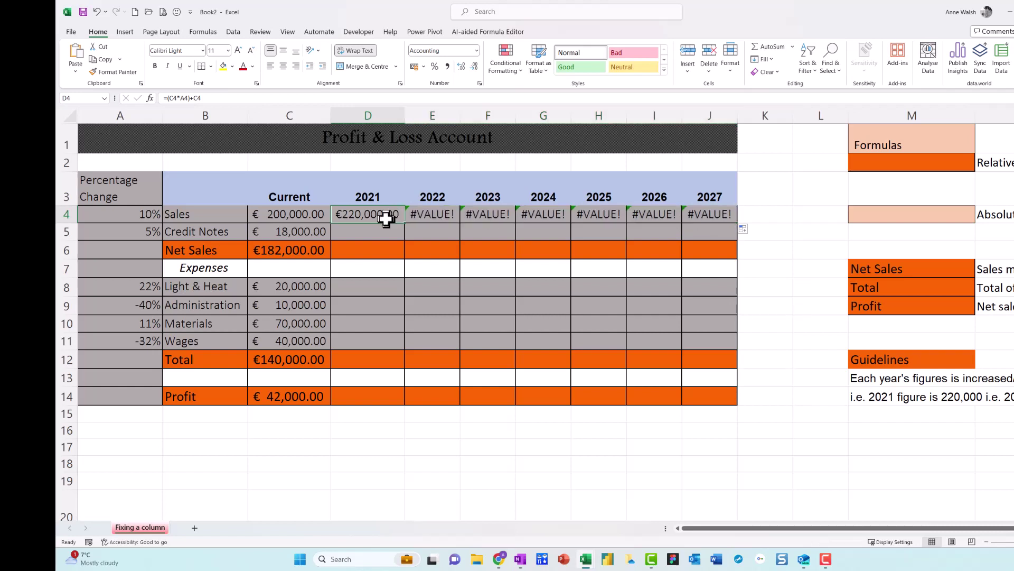
left_click_drag(385, 219, 708, 209)
key("Delete")
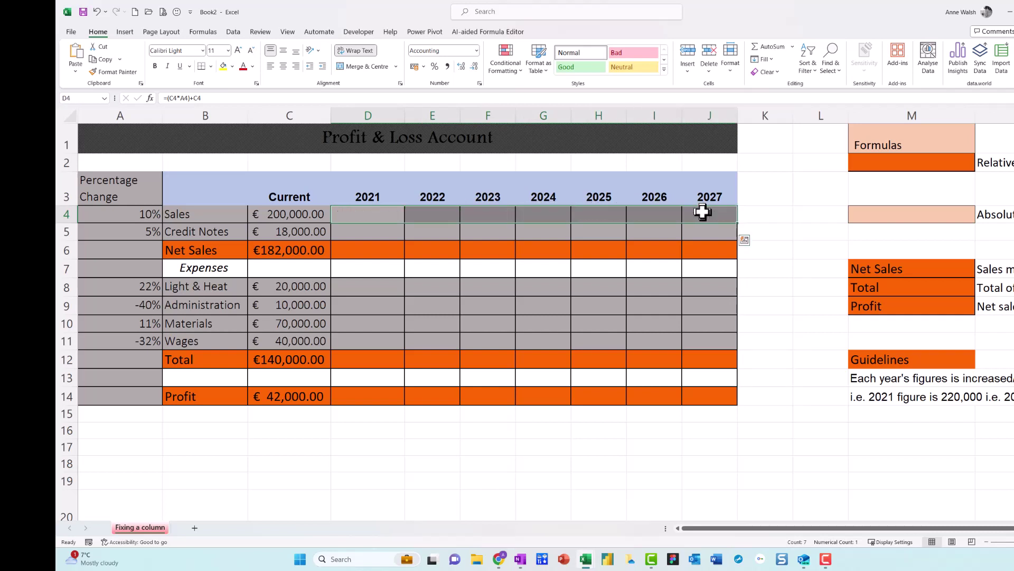
Re-enter D4 as =(C4*$A$4)+C4 with A4 locked absolutely, showing €220,000.00
left_click(375, 212)
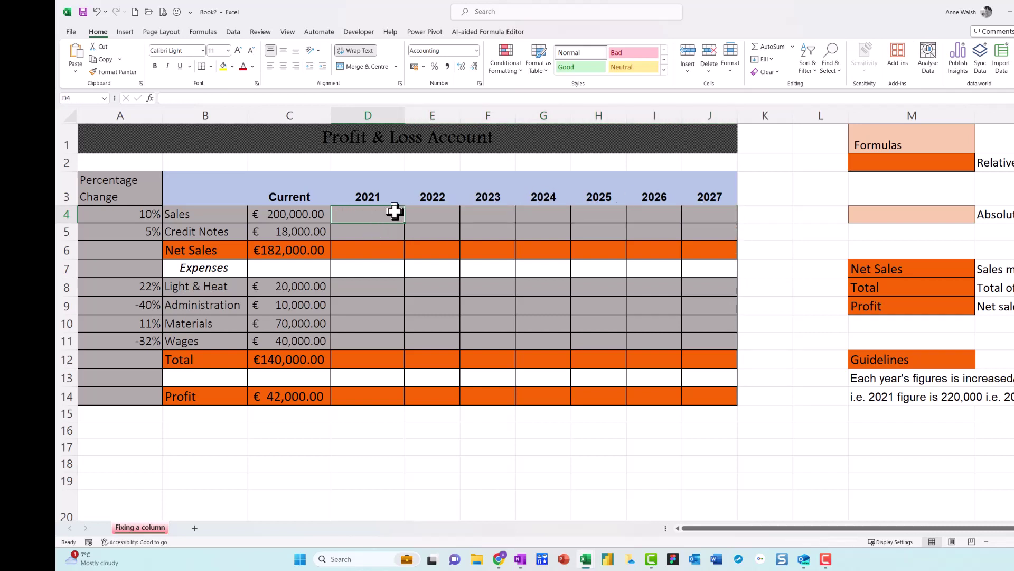
type("=")
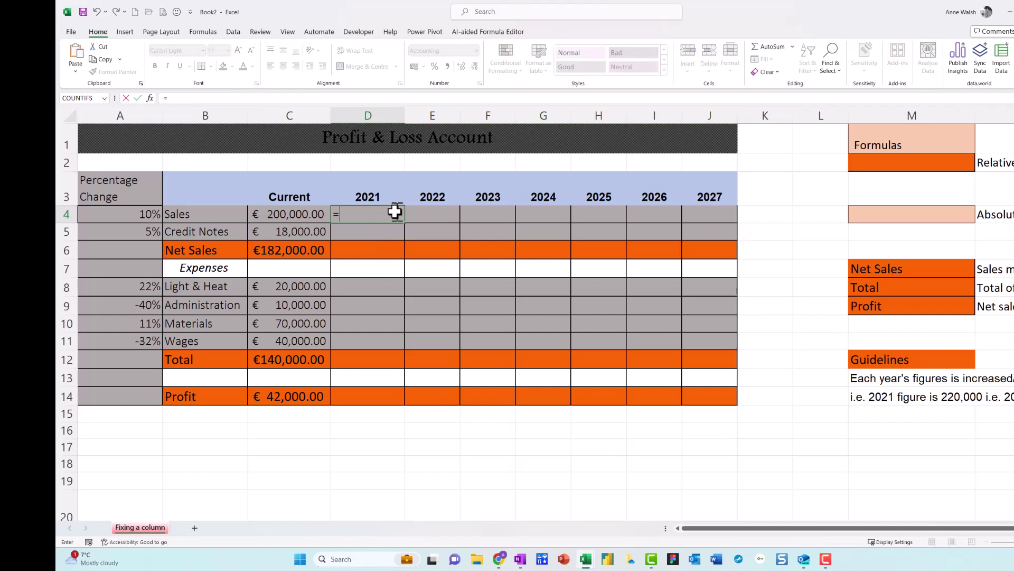
type("(")
left_click(295, 213)
type("*")
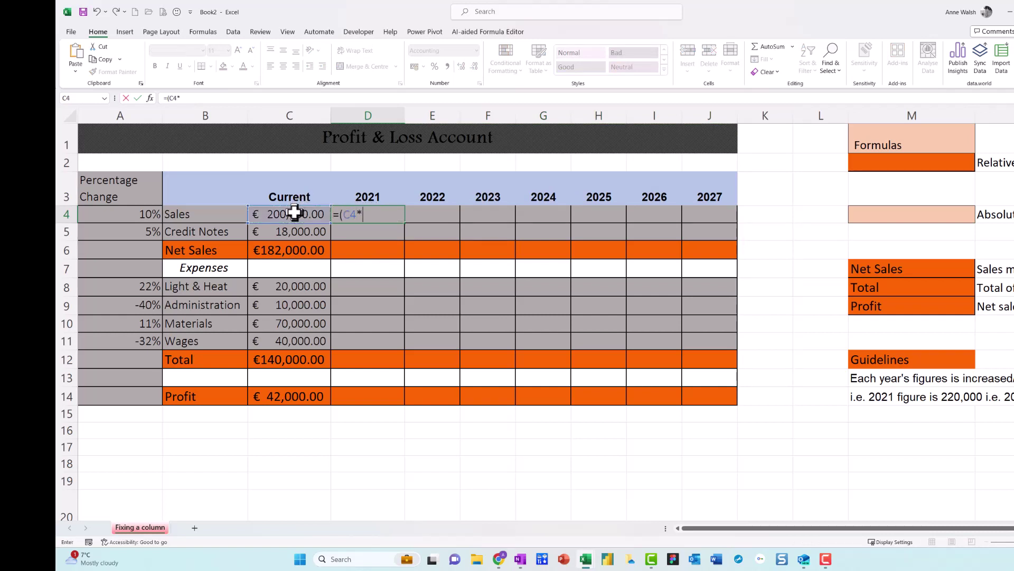
left_click(153, 211)
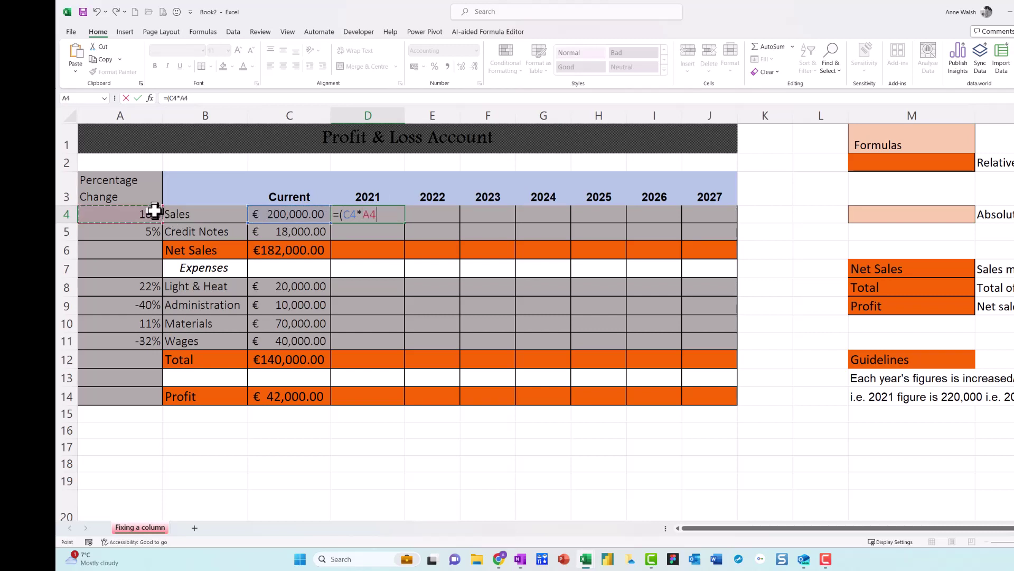
key("F4")
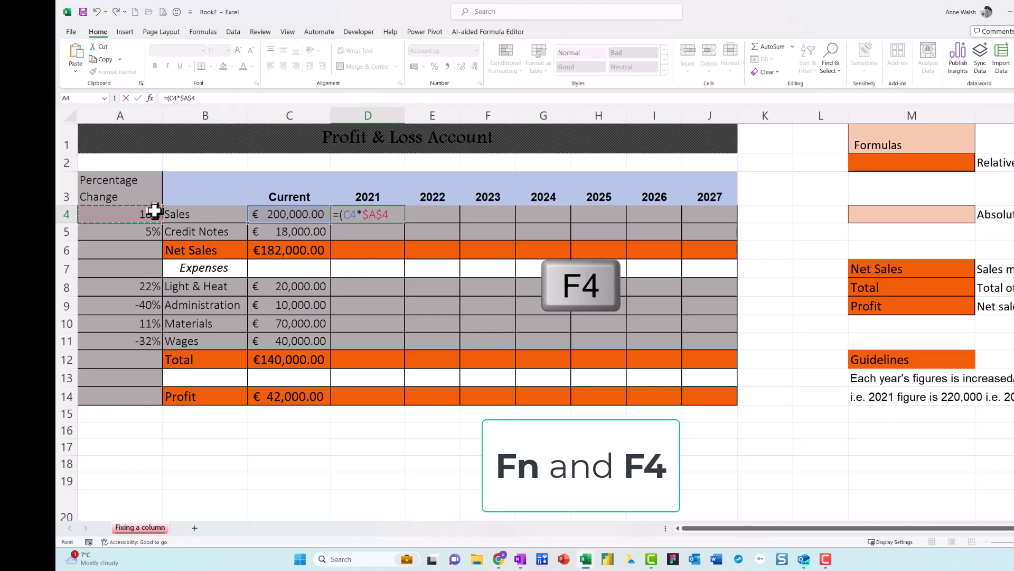
type(")")
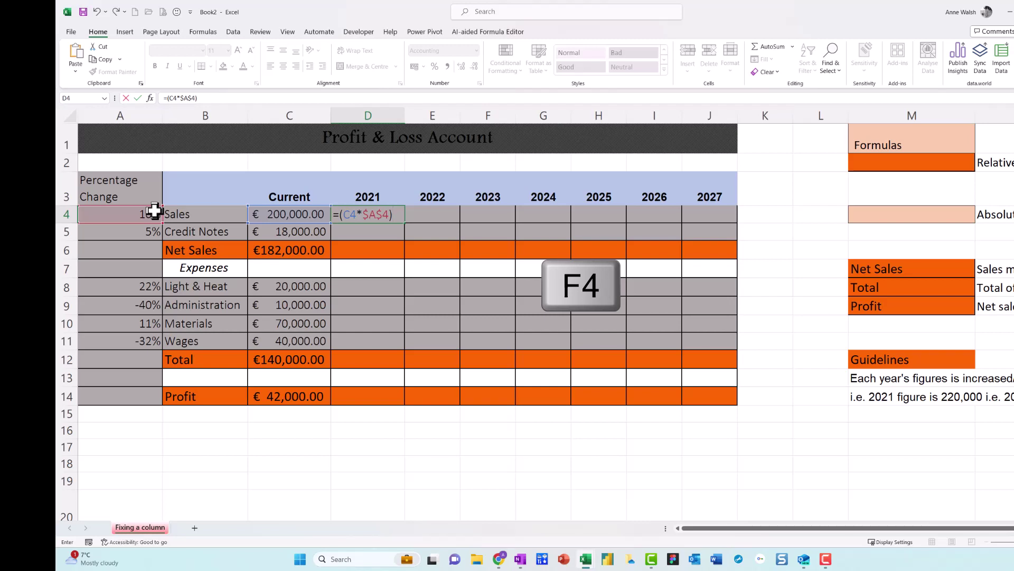
type("+")
left_click(275, 213)
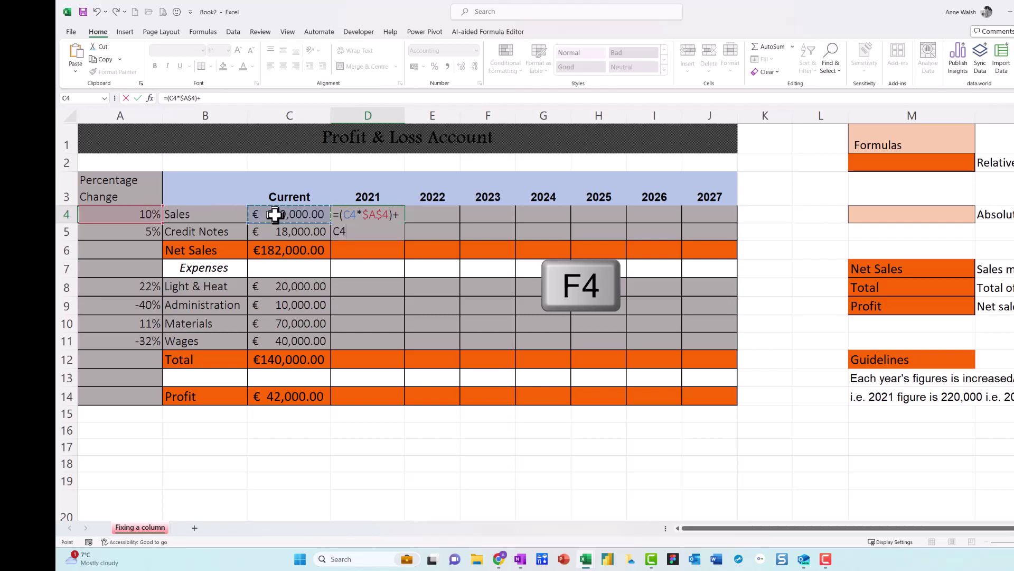
key("Return")
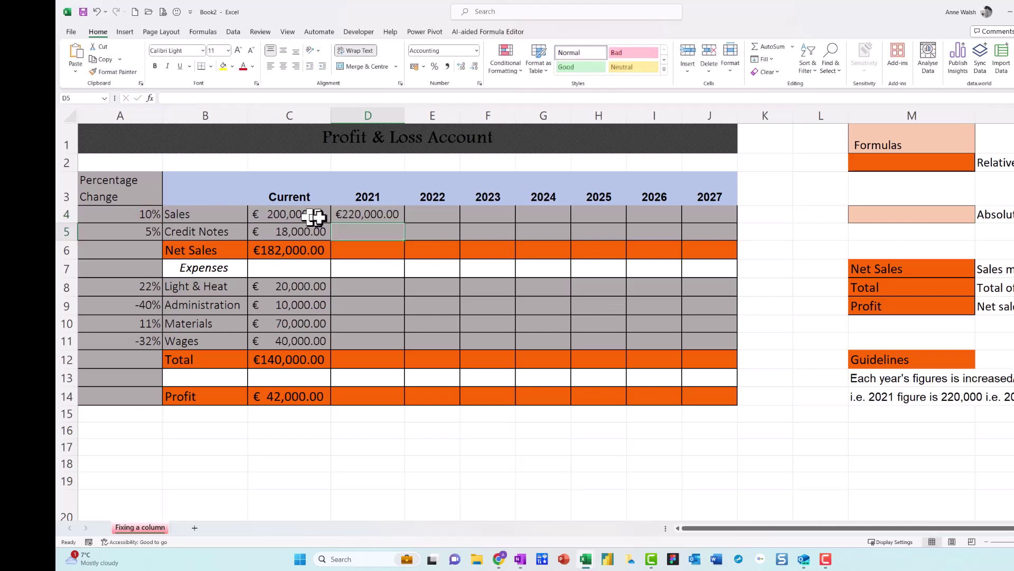
left_click(369, 216)
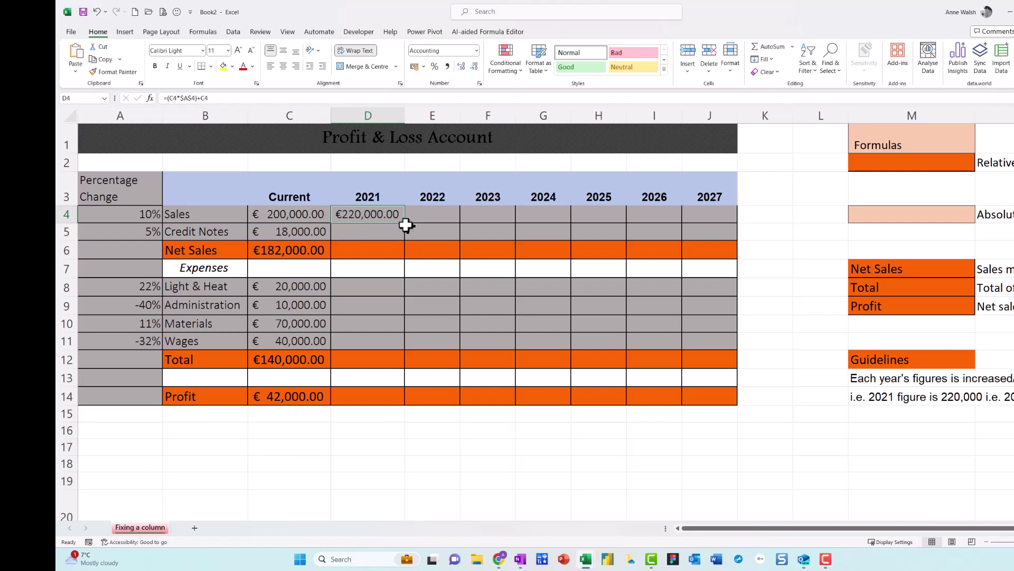
Fill the fixed formula to J4 and AutoFit columns E:J to show €242,000.00 through €389,743.42
left_click_drag(407, 223, 729, 224)
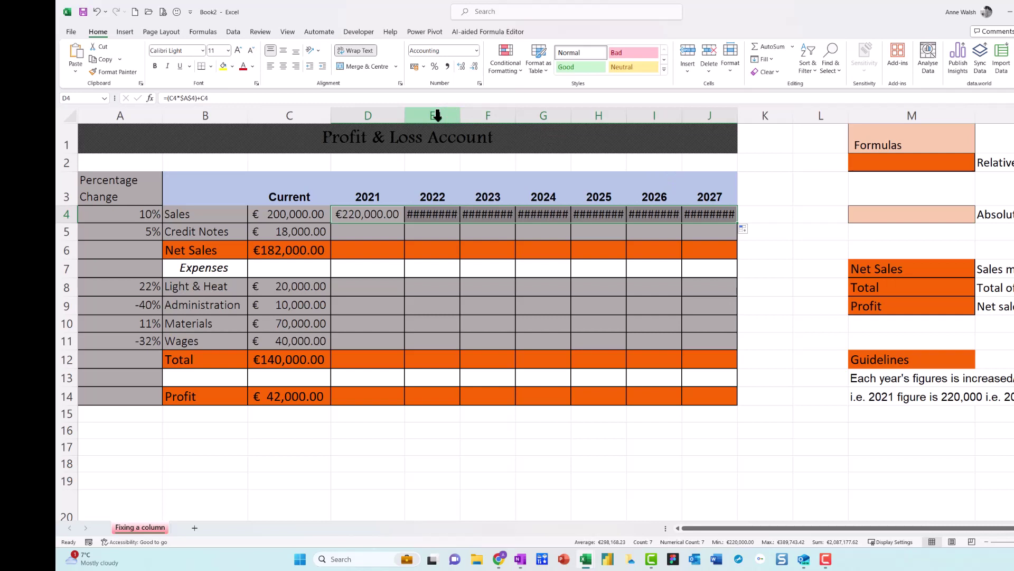
left_click_drag(436, 115, 736, 125)
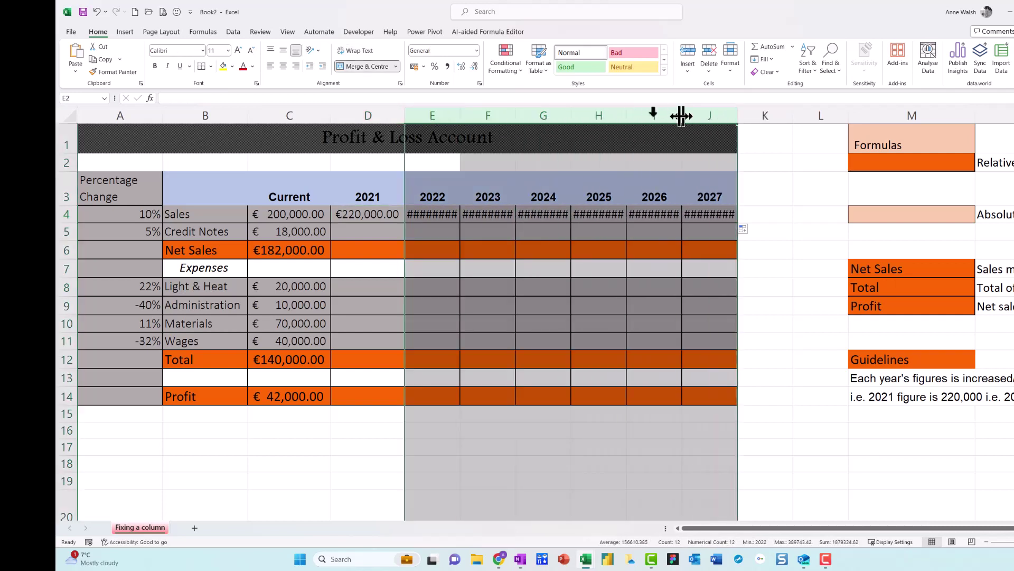
double_click(574, 115)
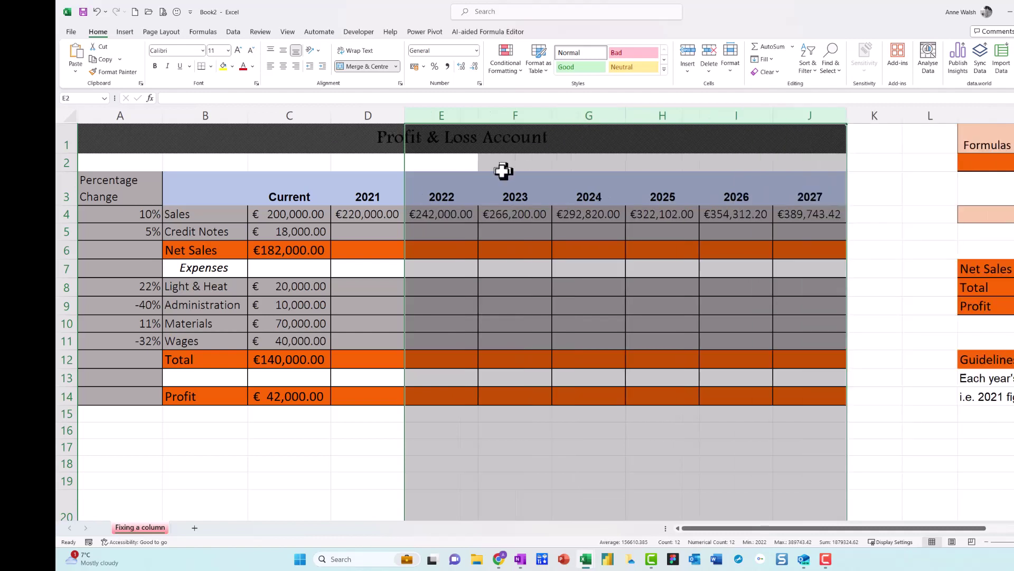
left_click(459, 226)
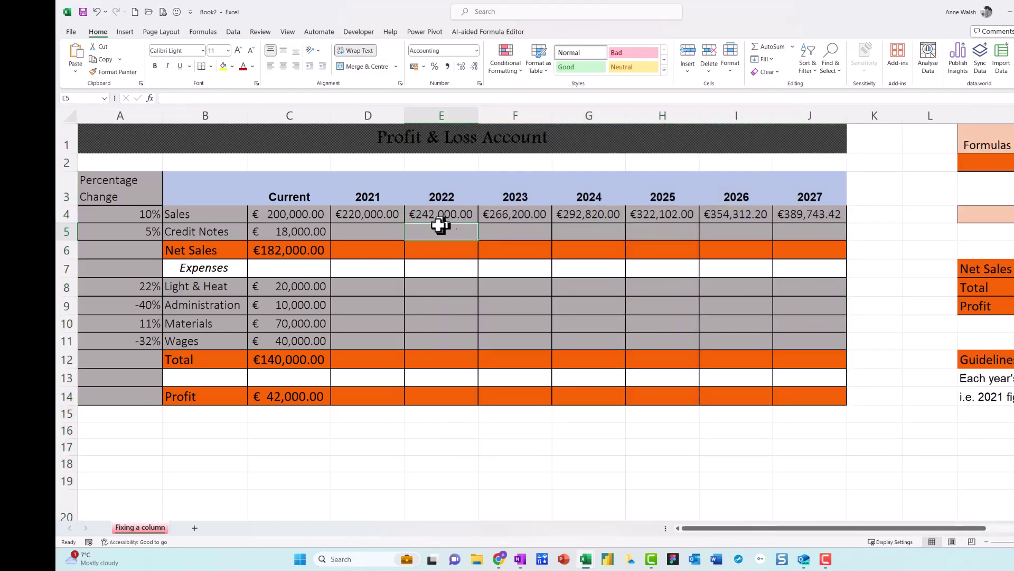
left_click(384, 214)
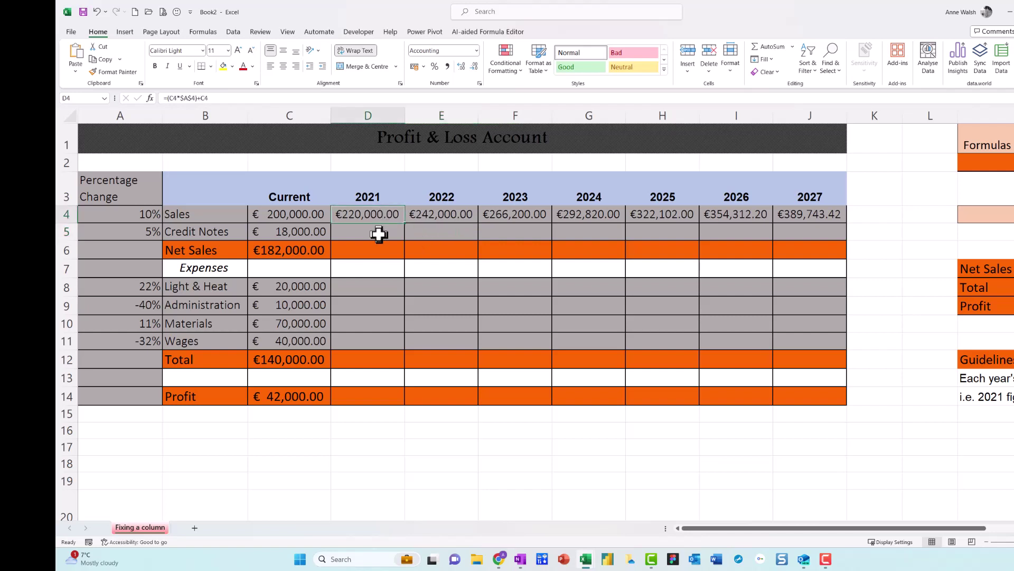
left_click(380, 233)
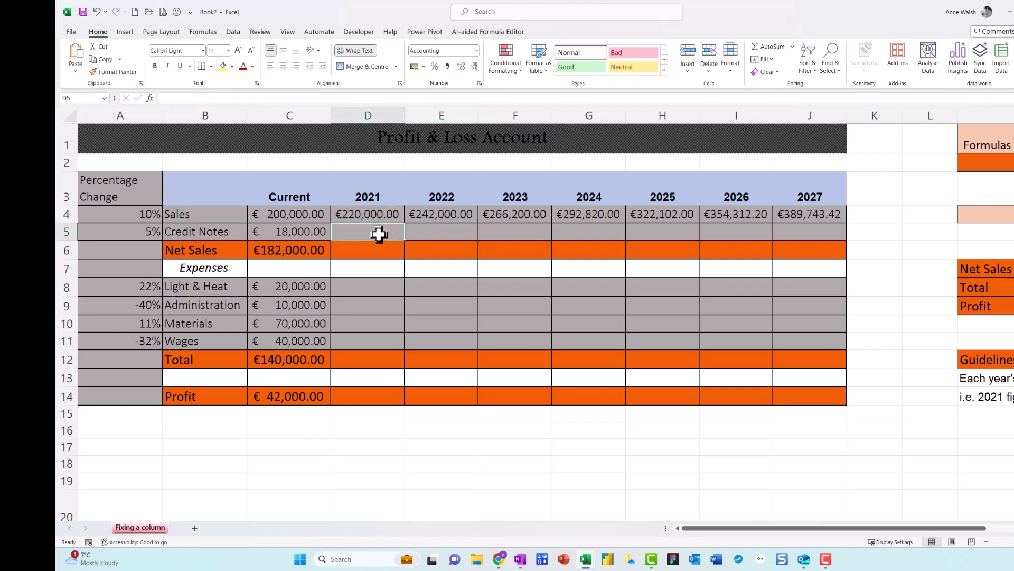
left_click(365, 292)
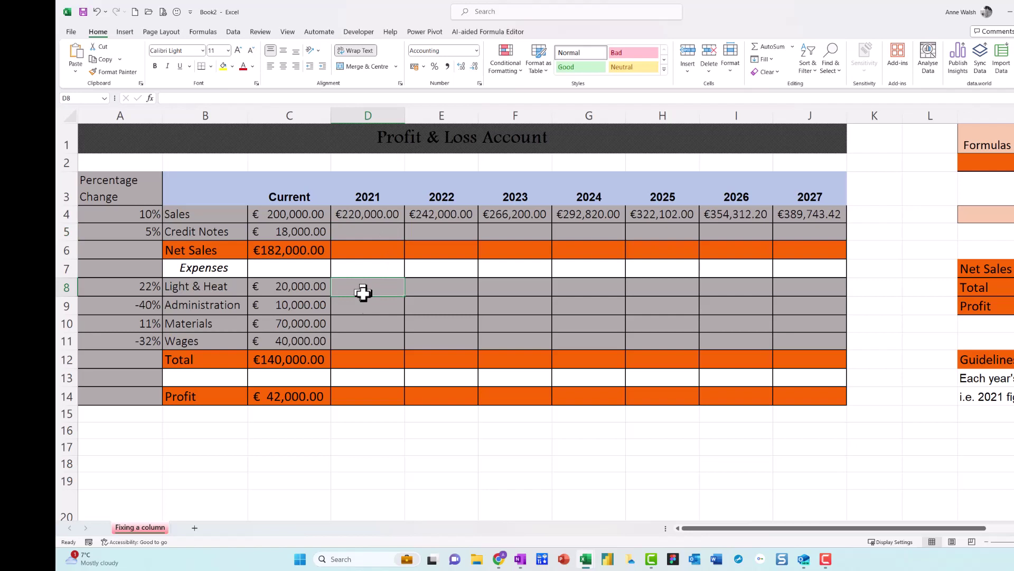
left_click(367, 305)
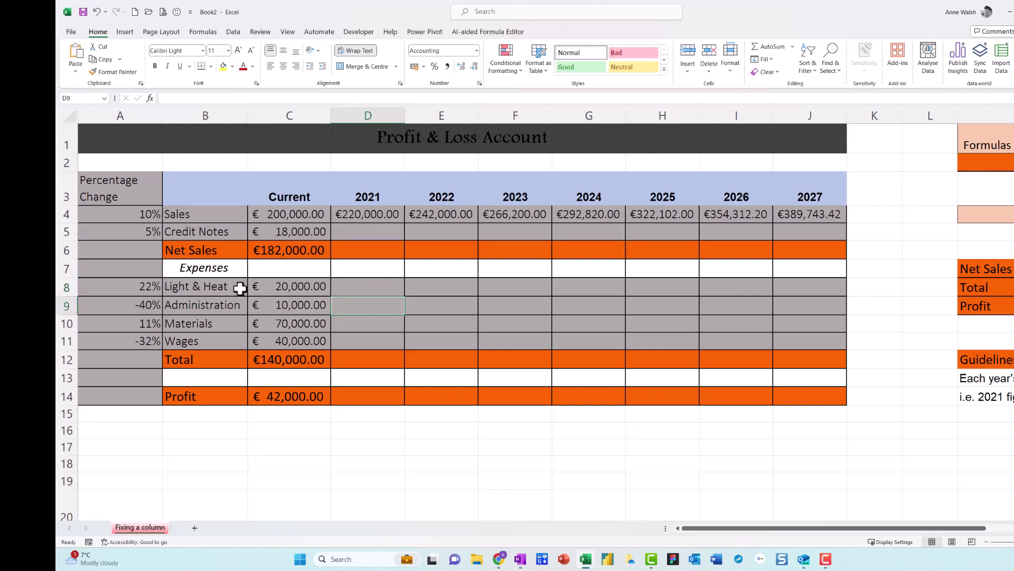
left_click_drag(243, 284, 215, 278)
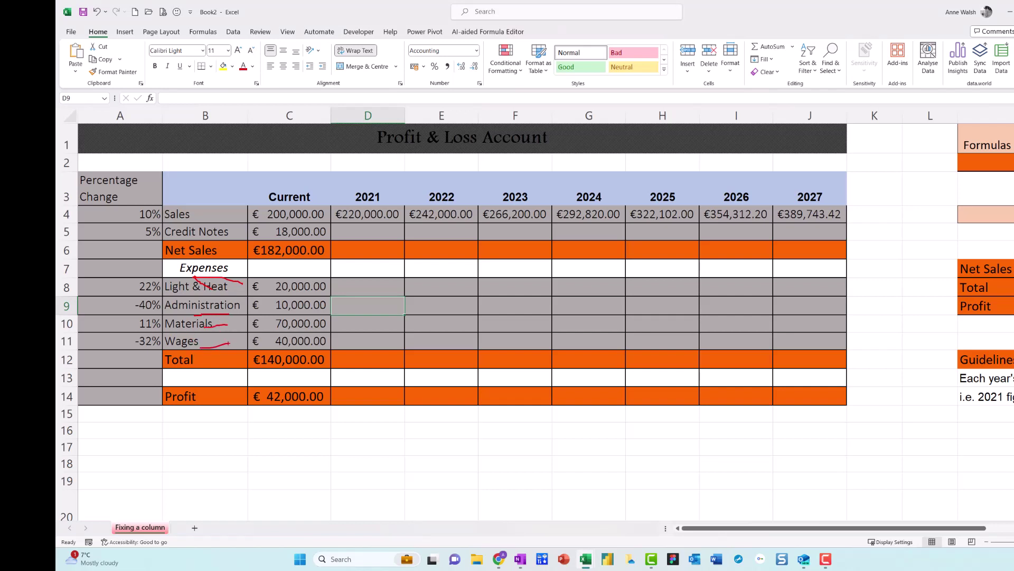
key("Escape")
Clear D4:J4 and enter =(C4*$A4)+C4 in D4, fixing only column A, for €220,000.00
left_click_drag(372, 221, 789, 222)
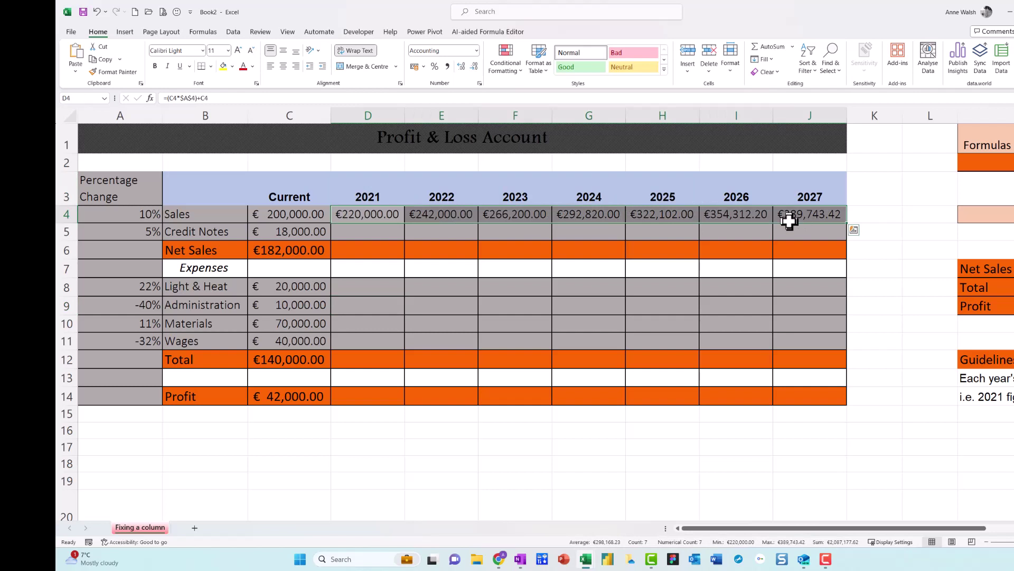
key("Delete")
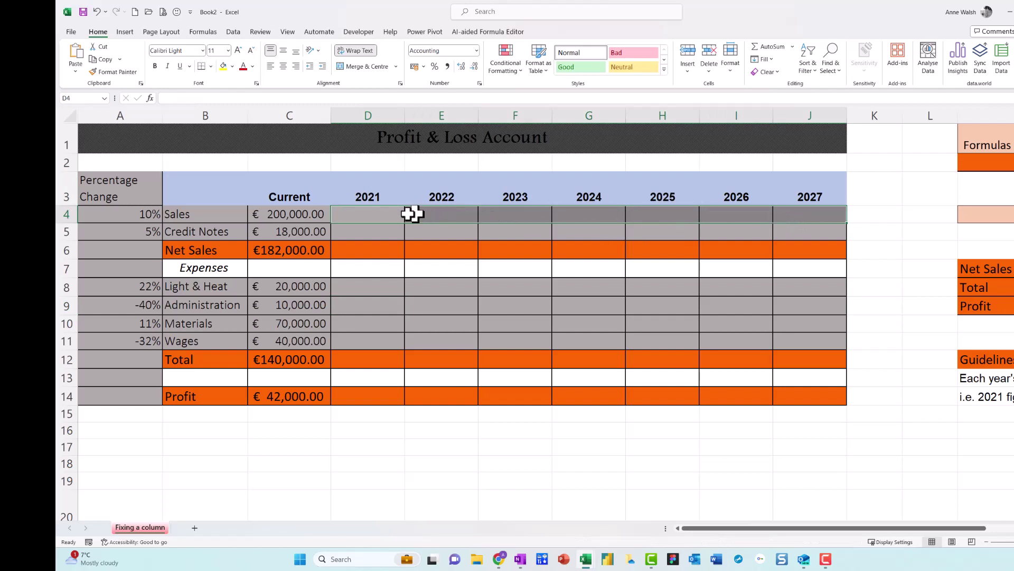
left_click(382, 216)
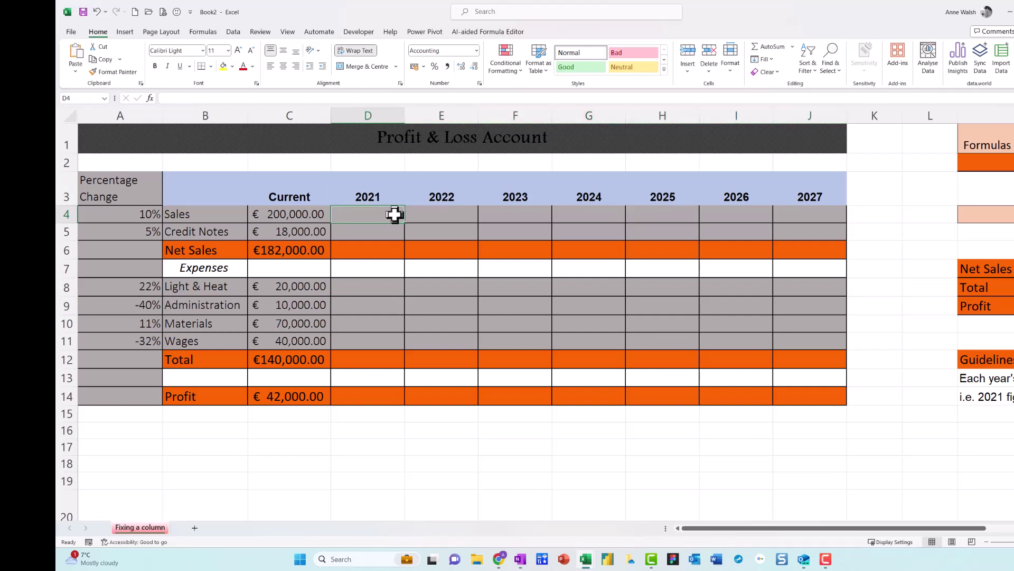
type("=(")
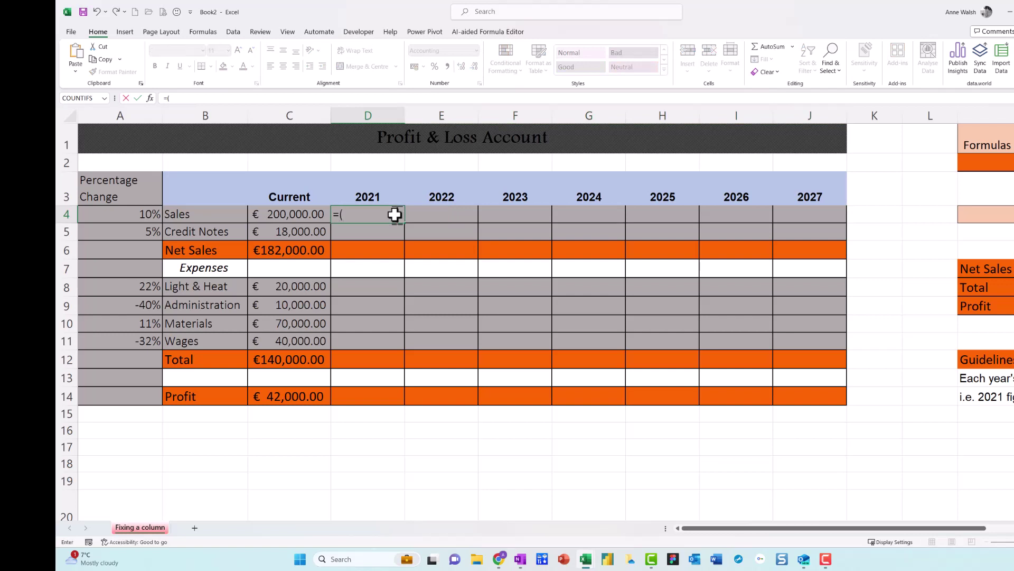
left_click(323, 215)
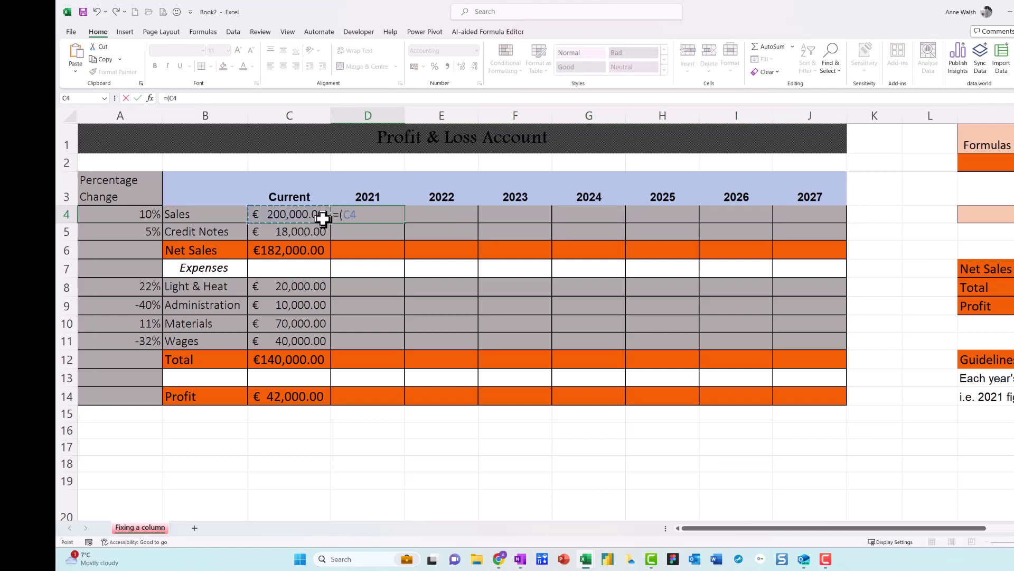
type("*")
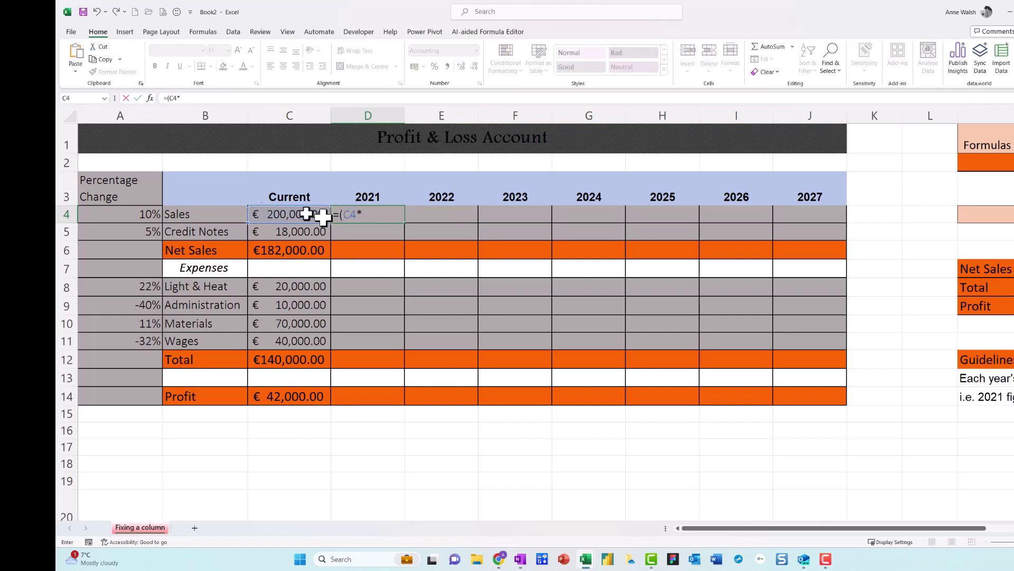
left_click(145, 212)
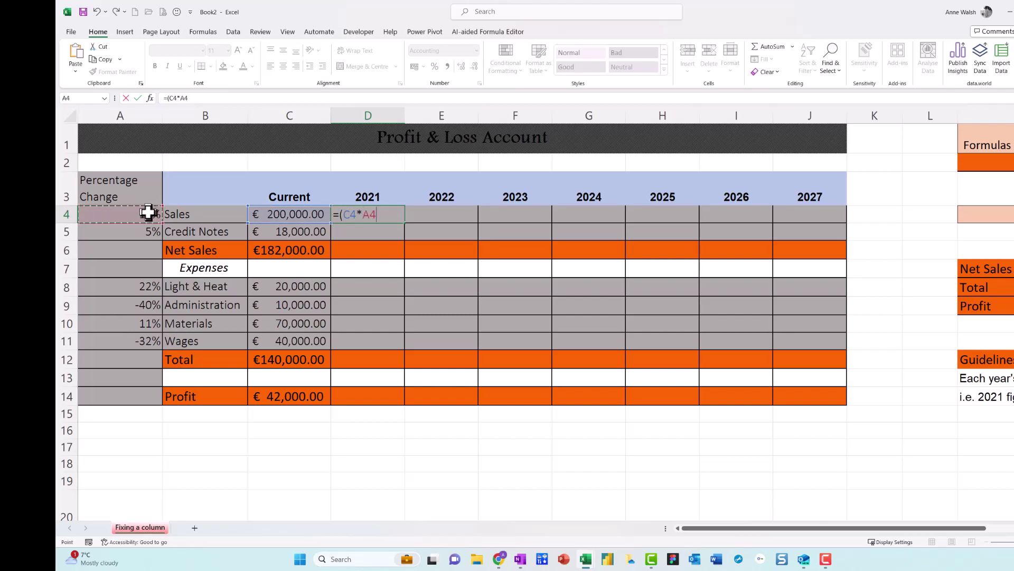
key("F4")
key("F4")
key("F4")
type(")+")
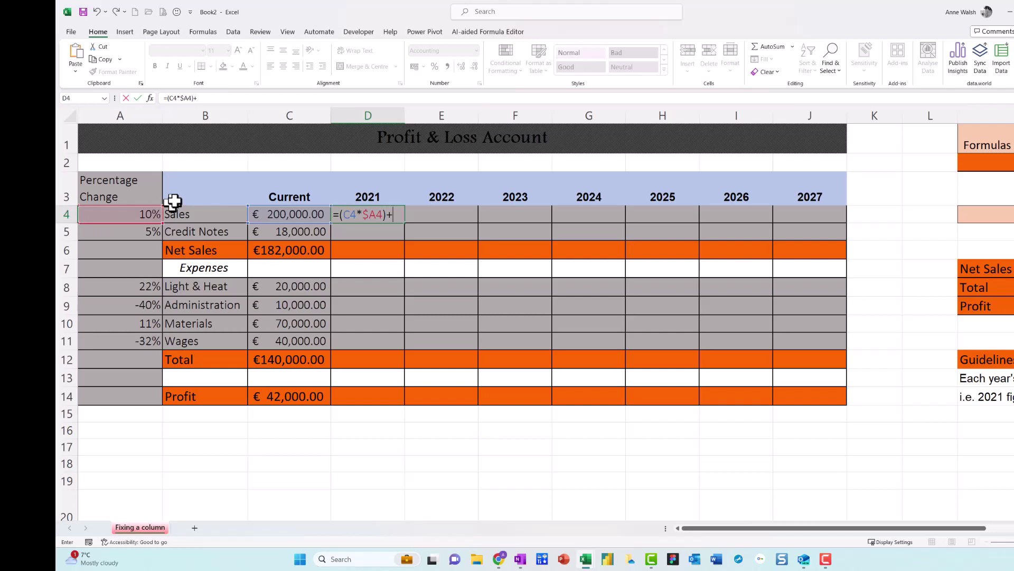
left_click(297, 219)
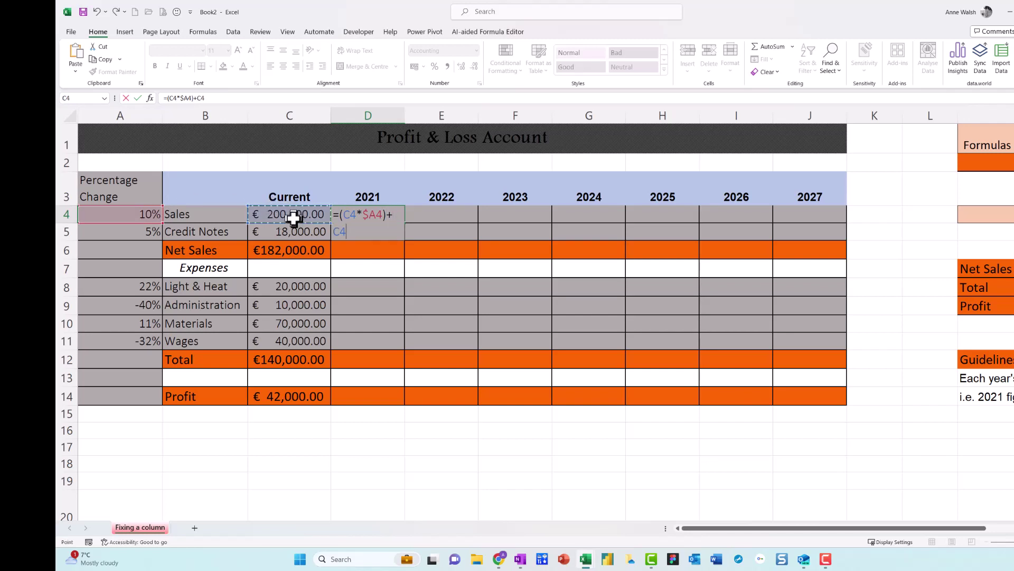
key("Return")
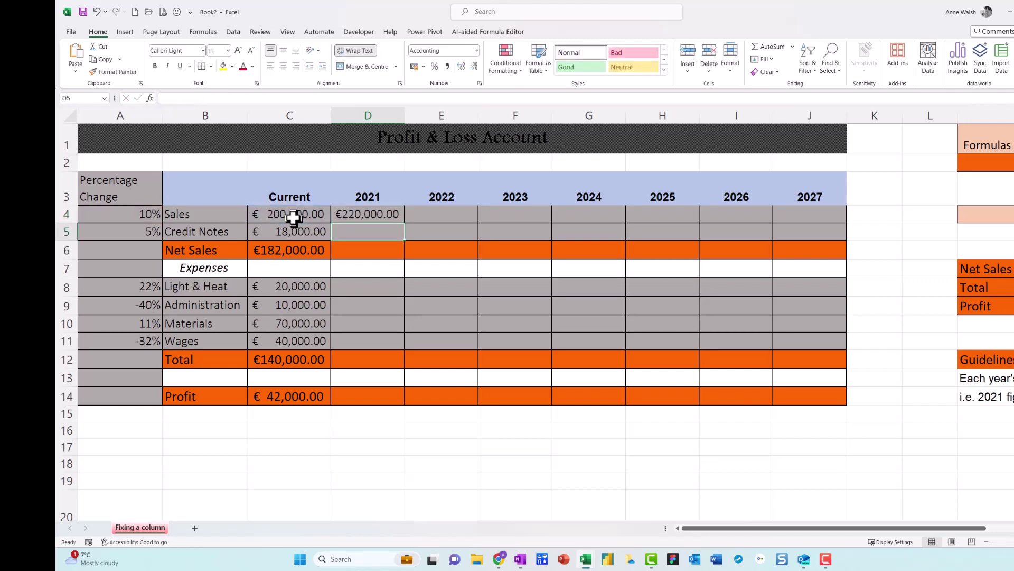
Fill Sales to J4, then copy the Sales and Credit Notes projections into the expense rows through Wages
left_click(363, 213)
left_click_drag(405, 225, 848, 238)
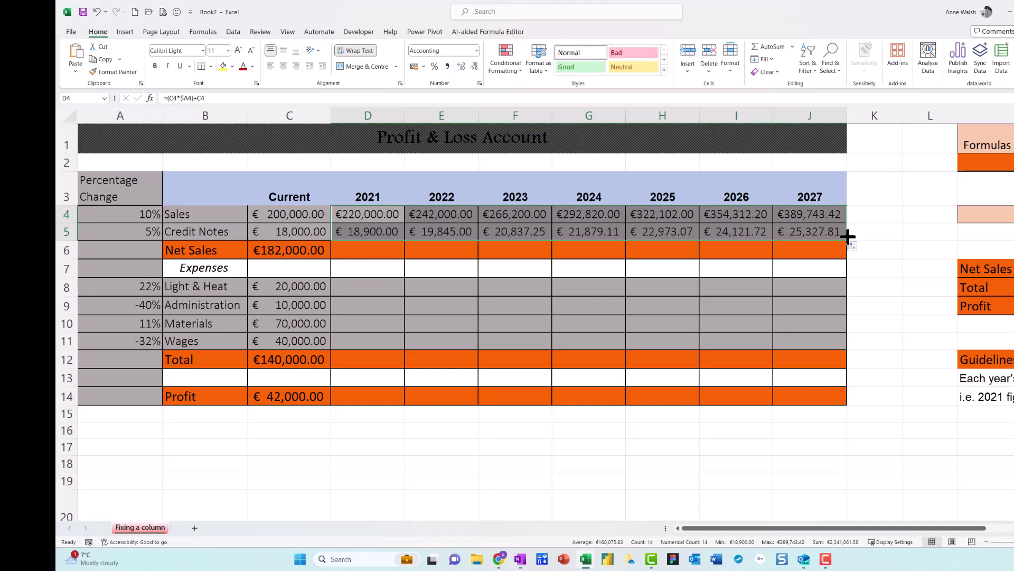
key("ctrl+c")
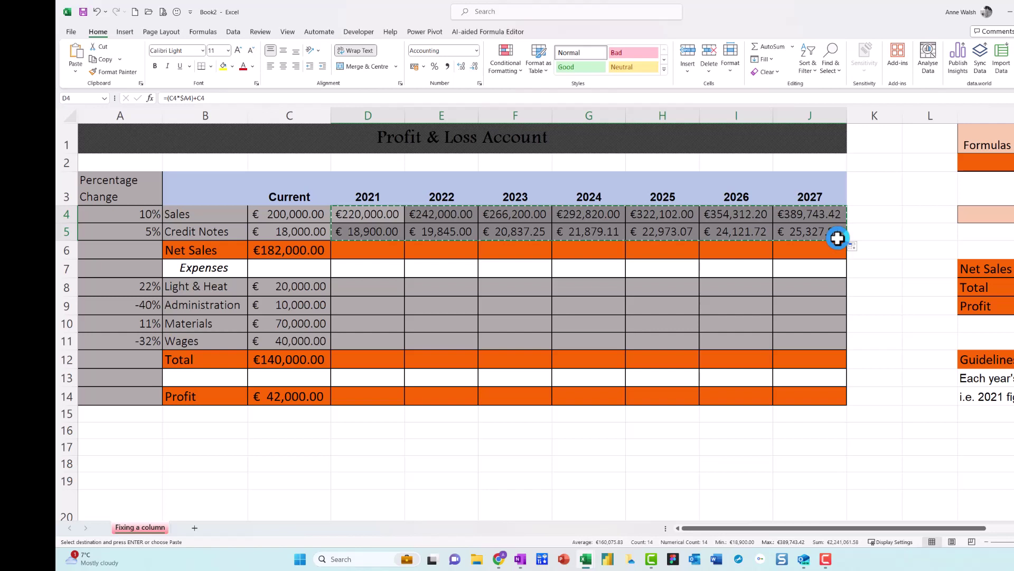
left_click(371, 288)
key("ctrl+v")
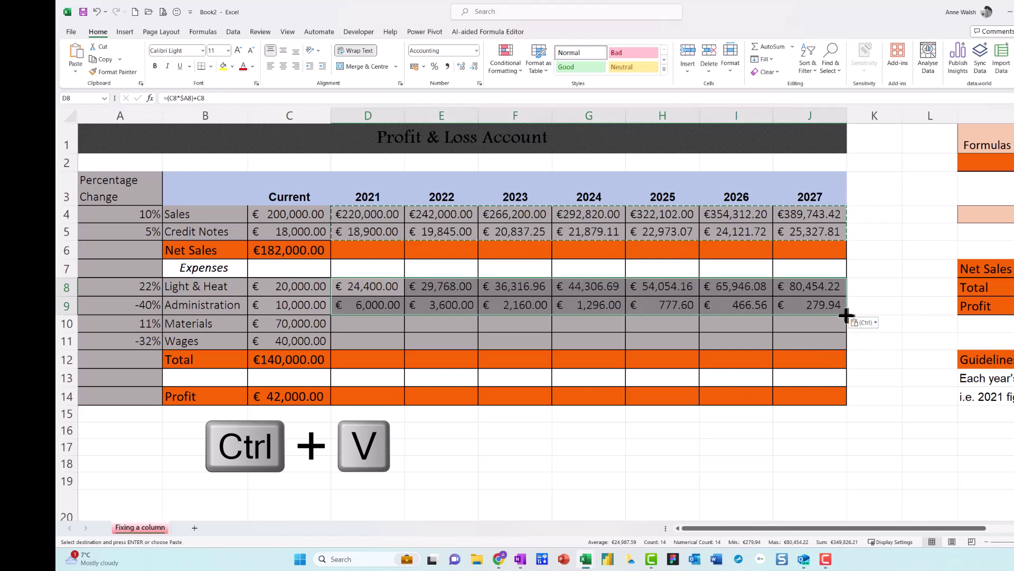
left_click_drag(847, 316, 851, 349)
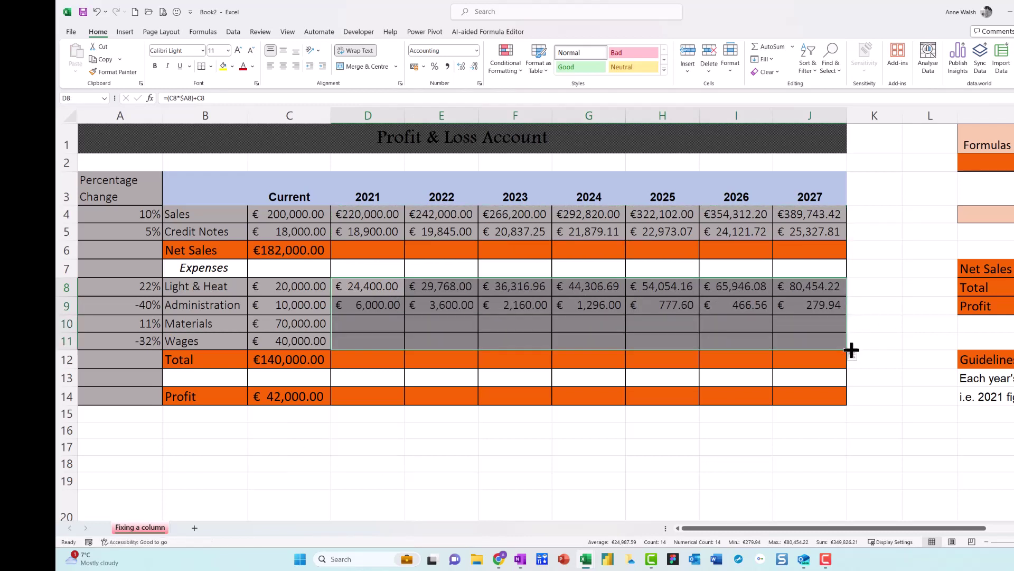
key("Escape")
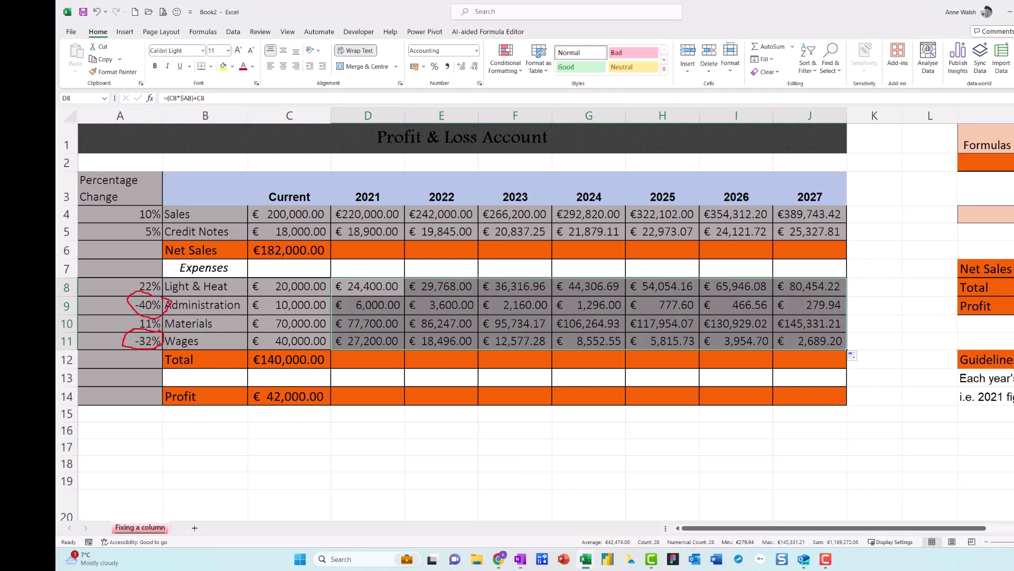
Inspect the projected Wages formulas along row 11, starting at €27,200.00
left_click(396, 343)
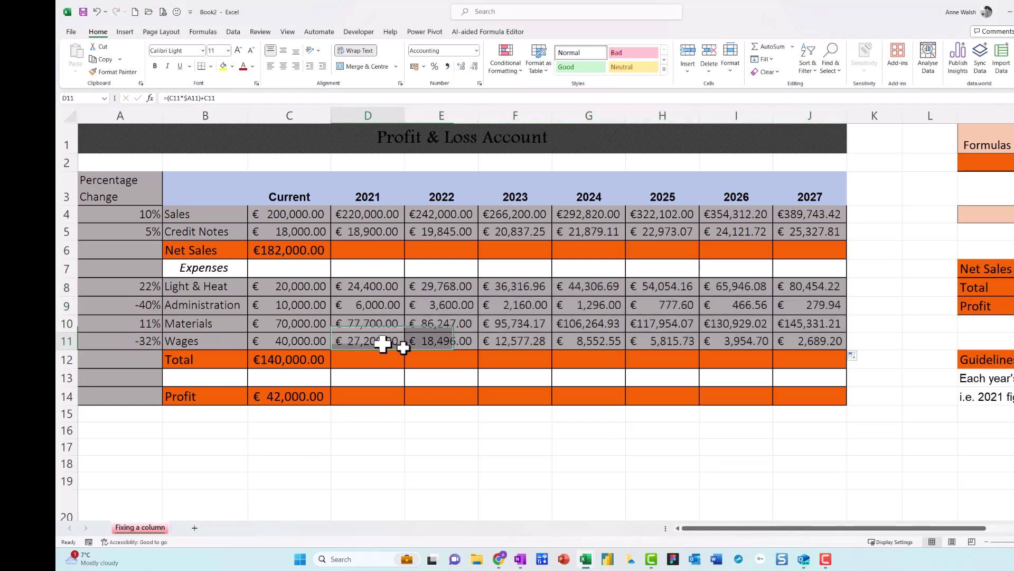
left_click(444, 345)
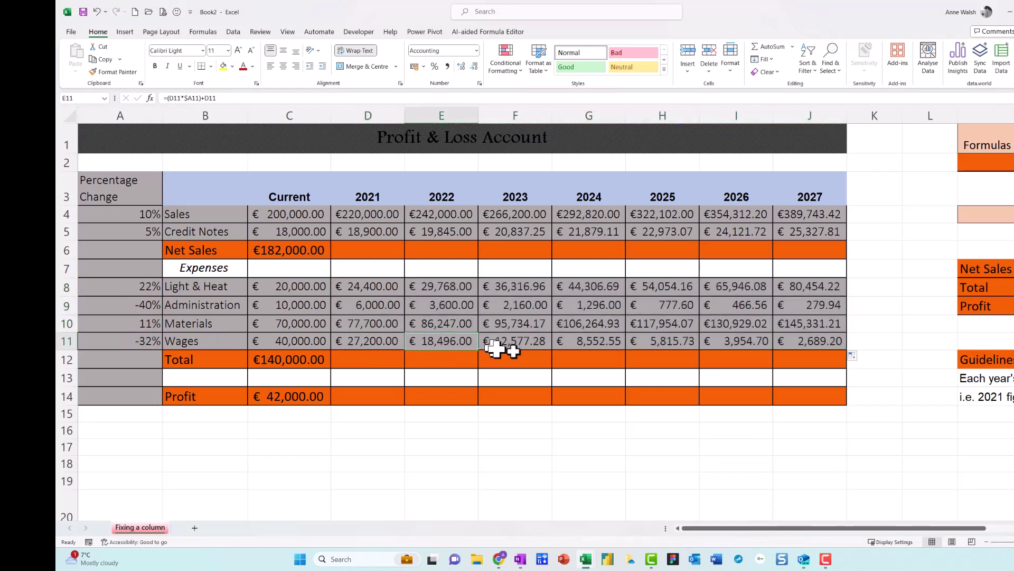
left_click(594, 342)
left_click(682, 344)
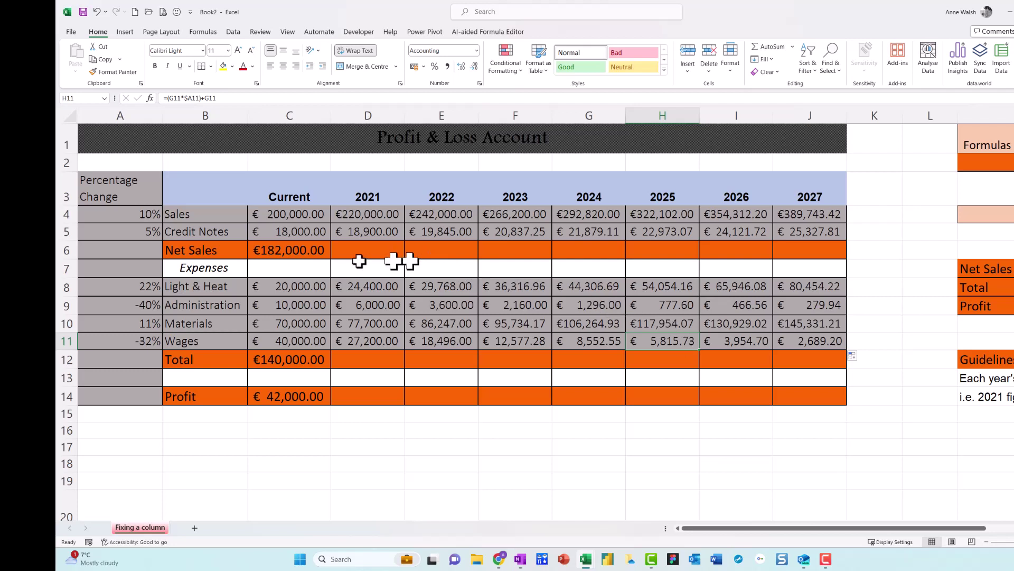
Enter =C4-C5 in C6, fill Net Sales across to J6, and AutoFit columns D:J
left_click(303, 252)
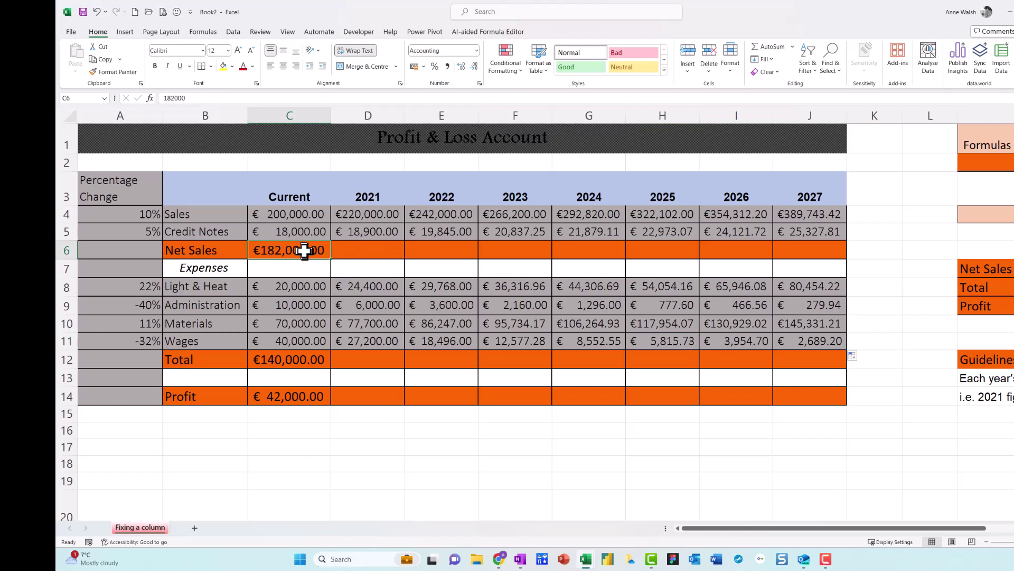
type("=")
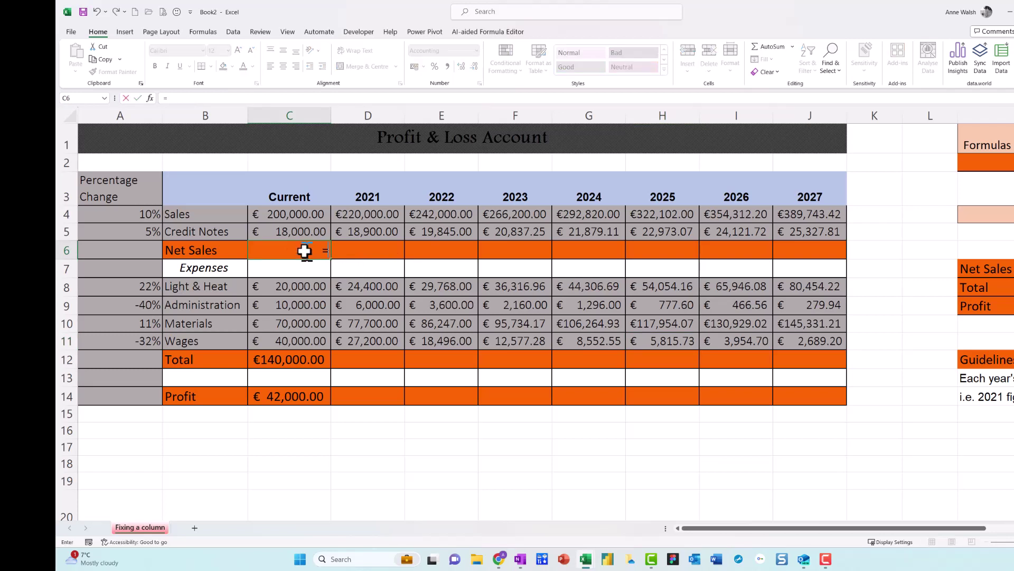
left_click(302, 212)
left_click(305, 231)
key("Return")
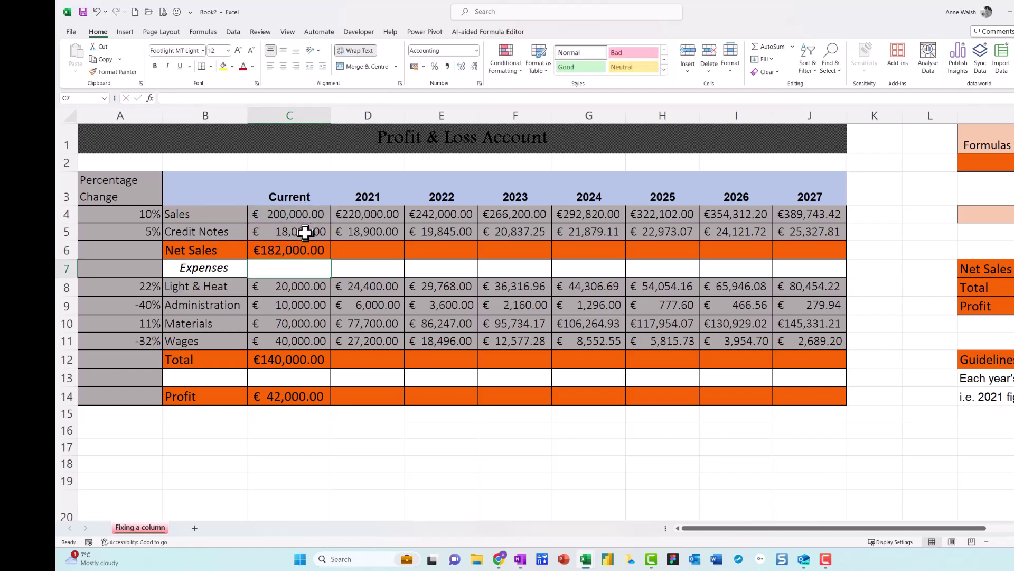
left_click(309, 253)
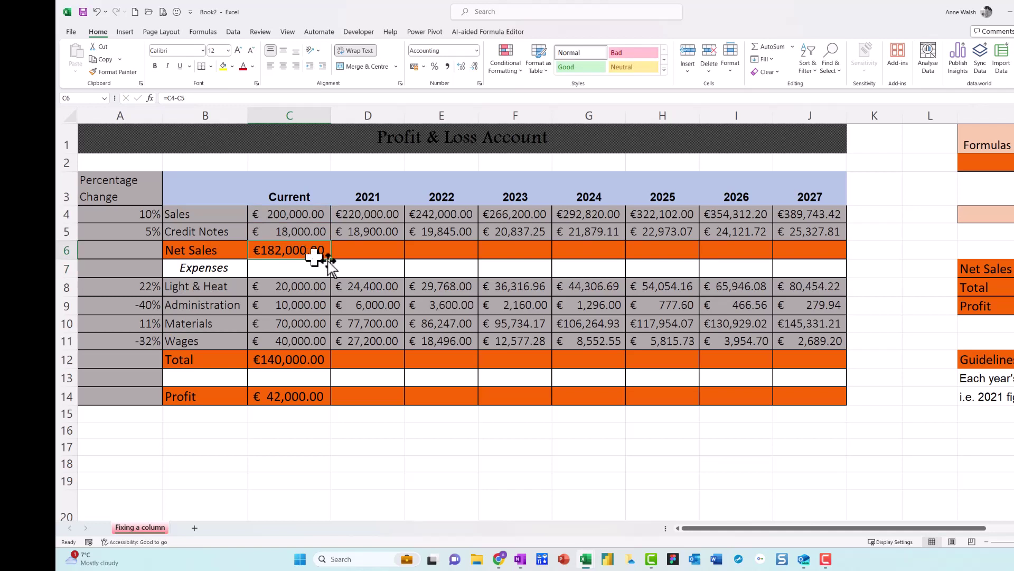
left_click_drag(332, 260, 822, 261)
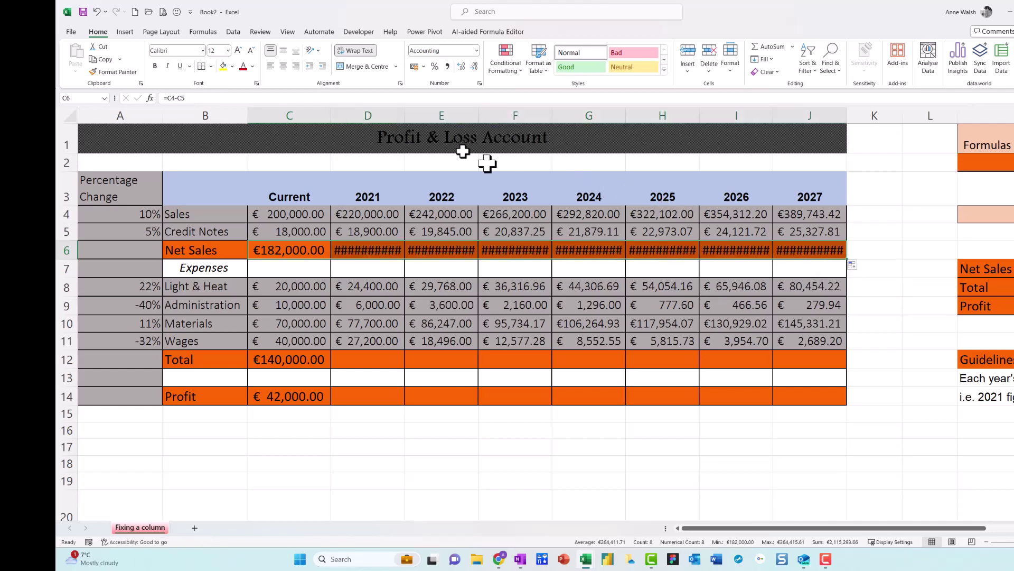
left_click_drag(378, 114, 816, 113)
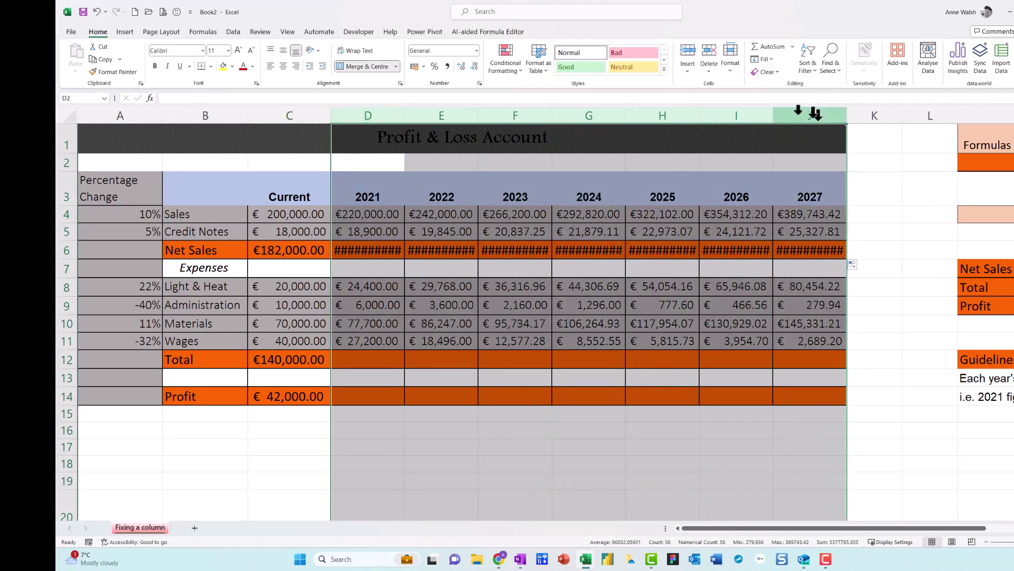
double_click(770, 117)
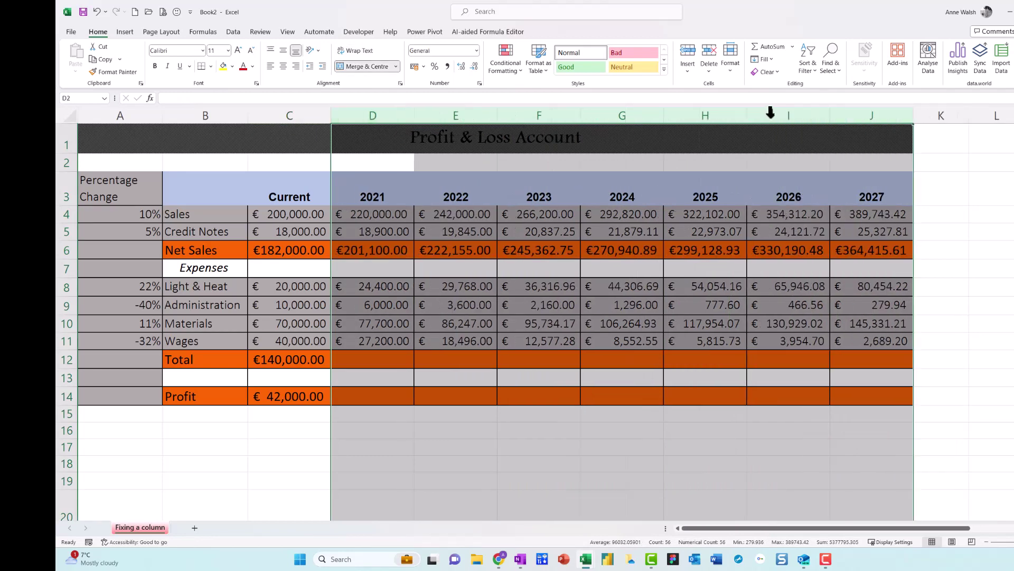
AutoSum C8:C11 into C12 and fill the Total across to J12
left_click(305, 363)
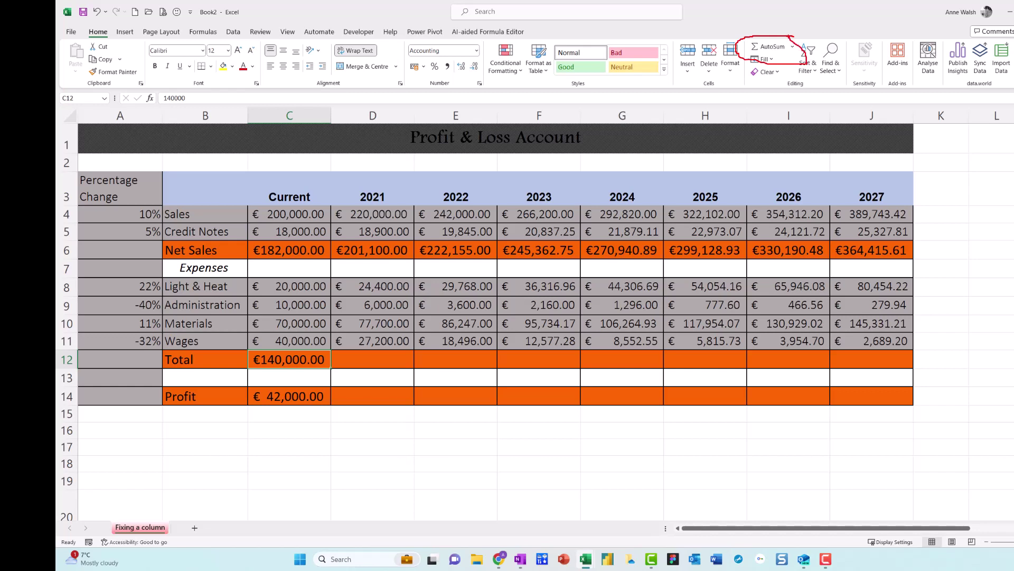
left_click(767, 47)
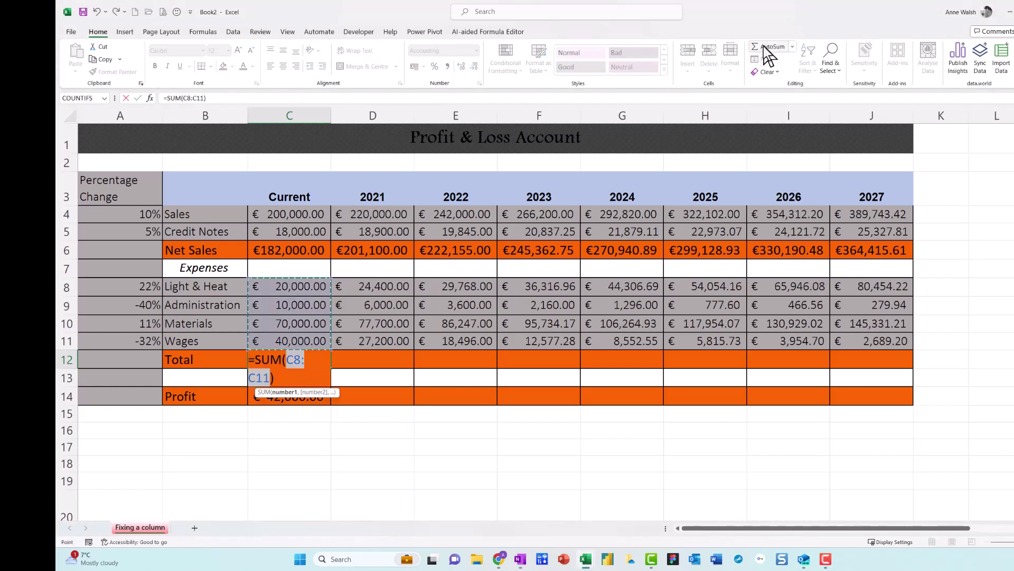
key("Return")
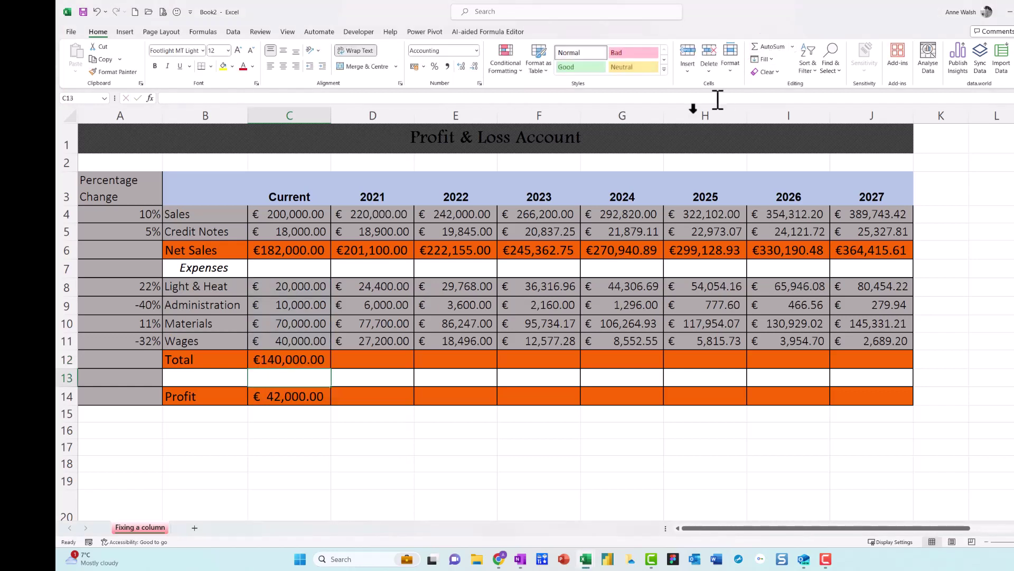
left_click(309, 355)
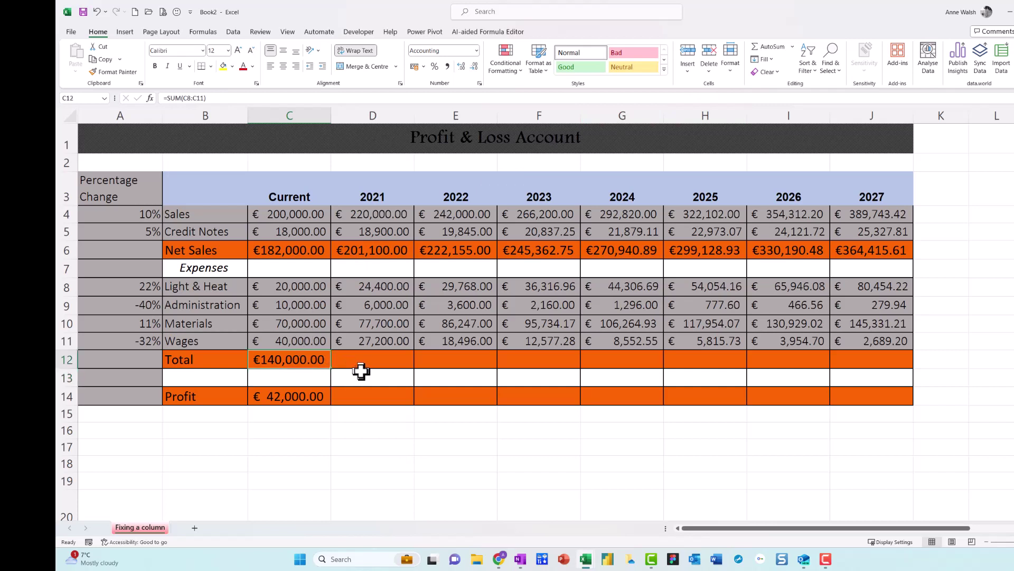
left_click_drag(331, 368, 878, 366)
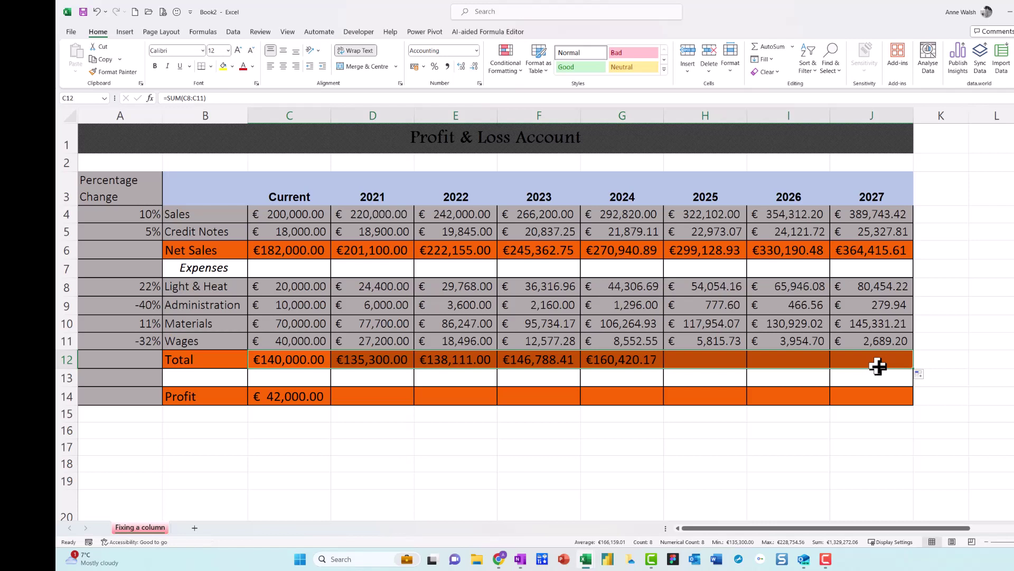
Enter =C6-C12 in C14 and fill Profit across to J14, reaching €135,661.05
left_click(290, 395)
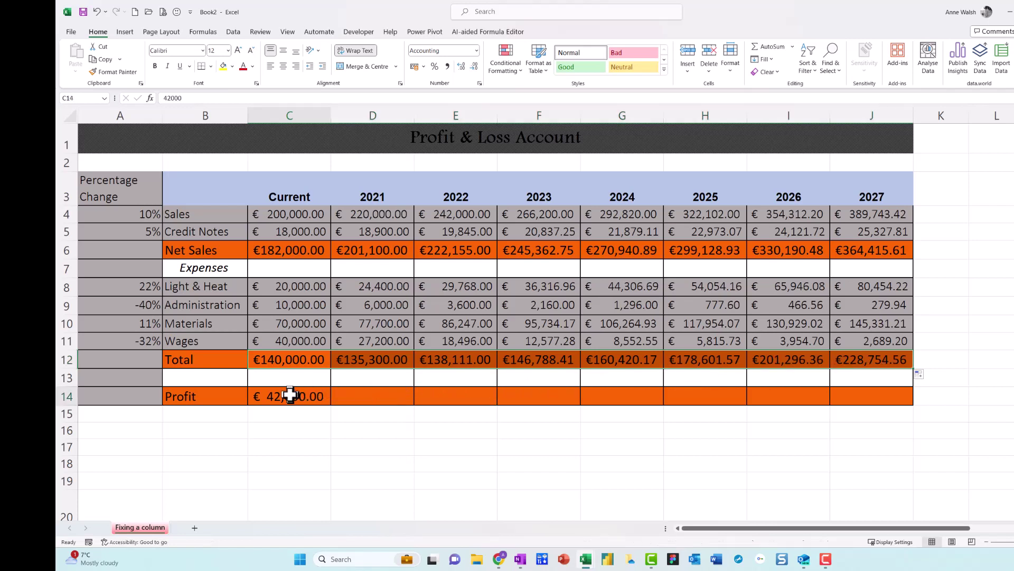
type("=")
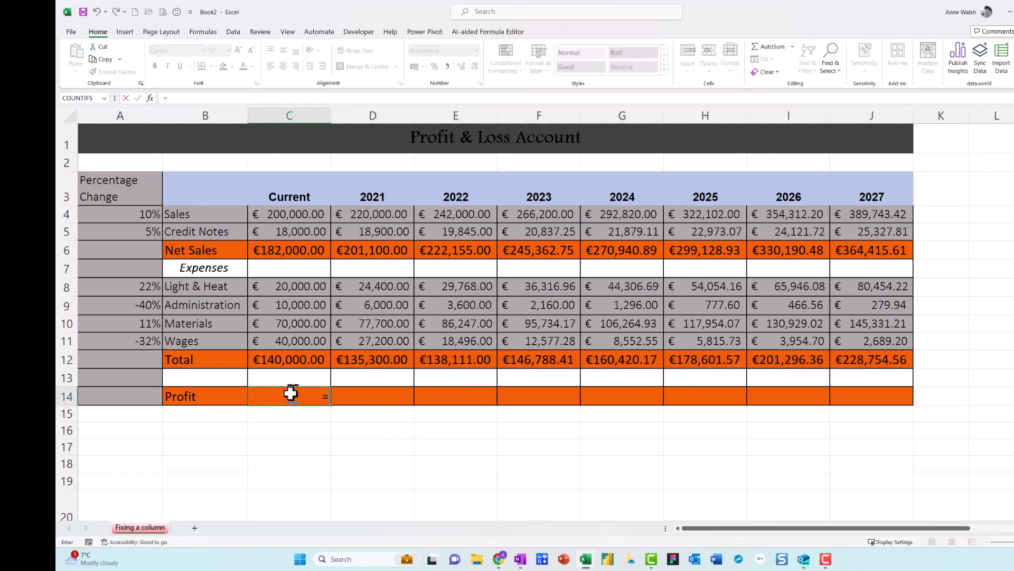
left_click(303, 252)
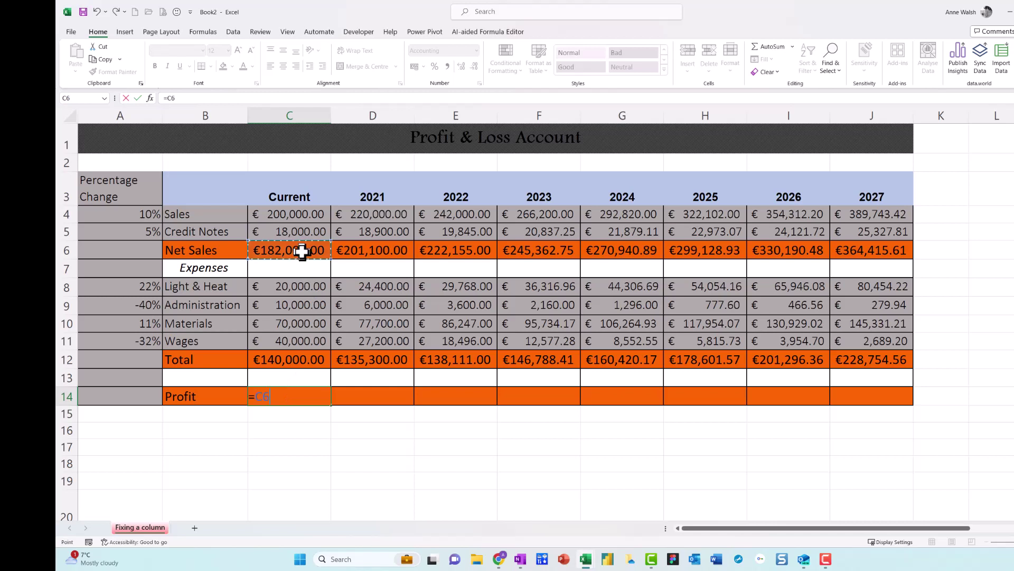
type("-")
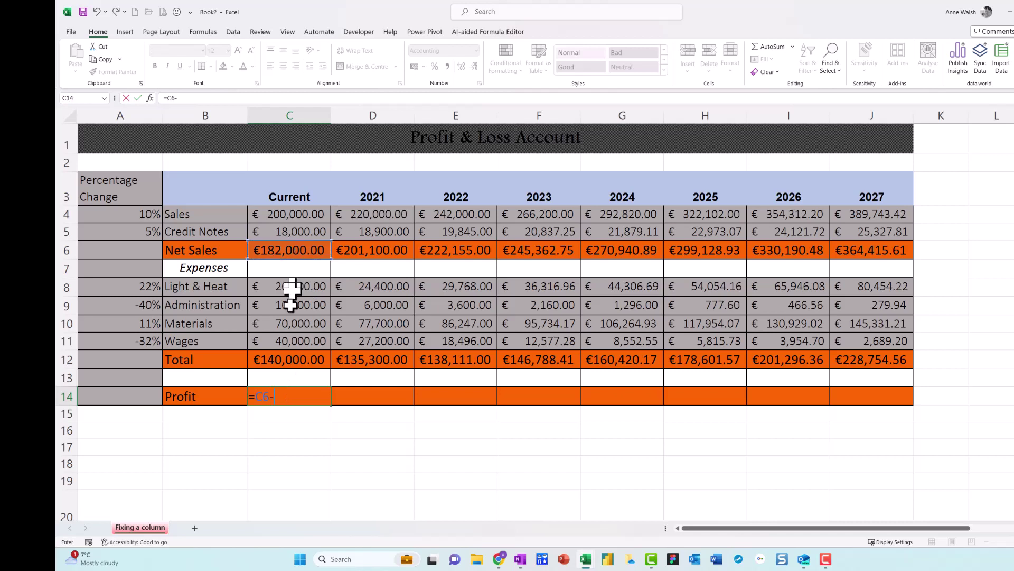
left_click(293, 359)
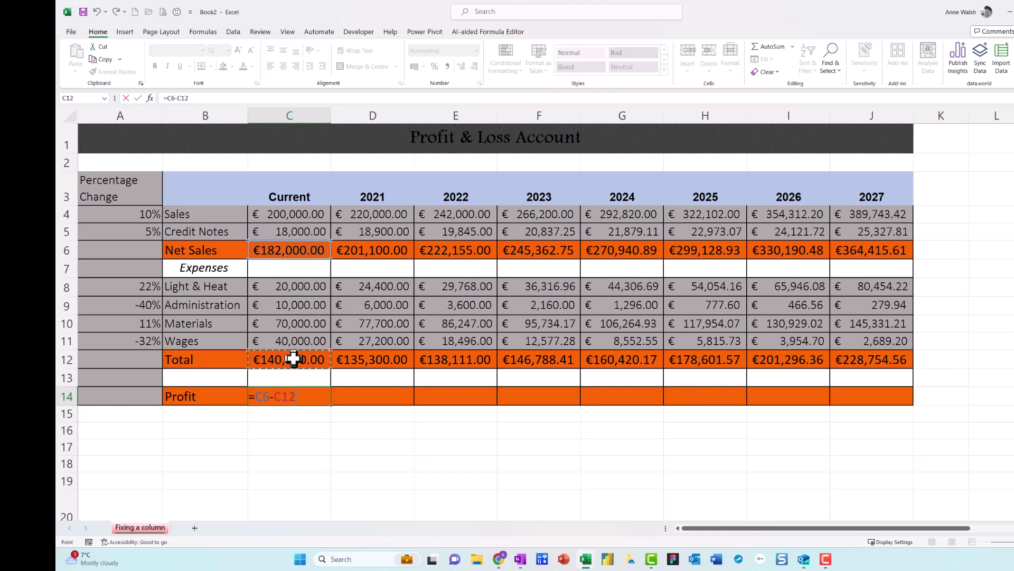
key("Return")
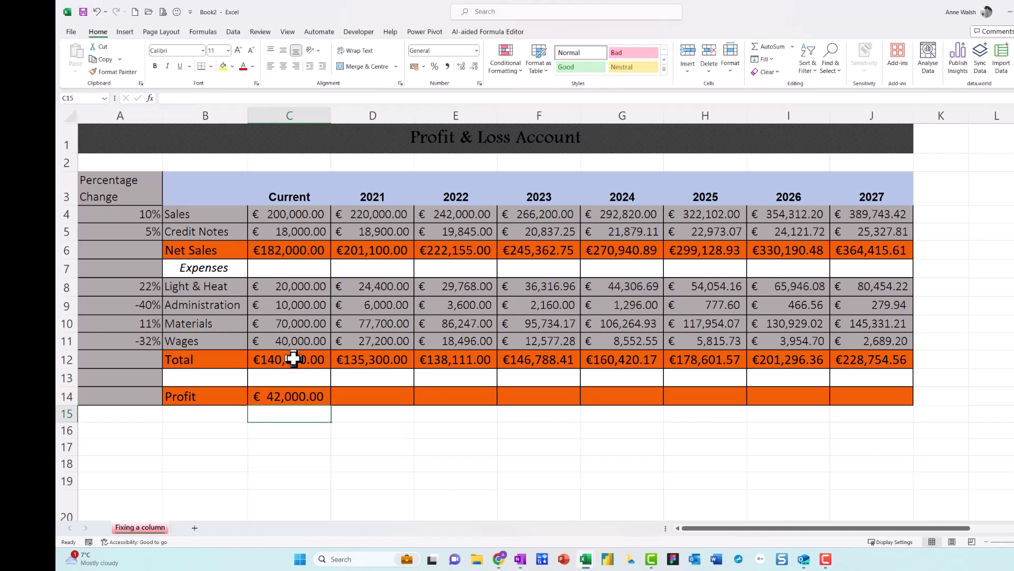
left_click(283, 396)
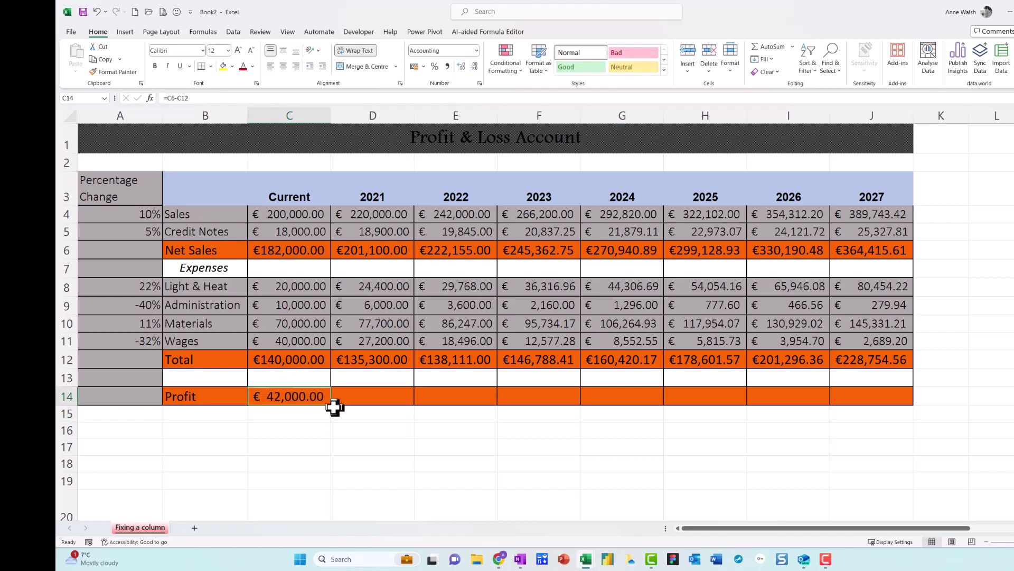
left_click_drag(333, 408, 917, 406)
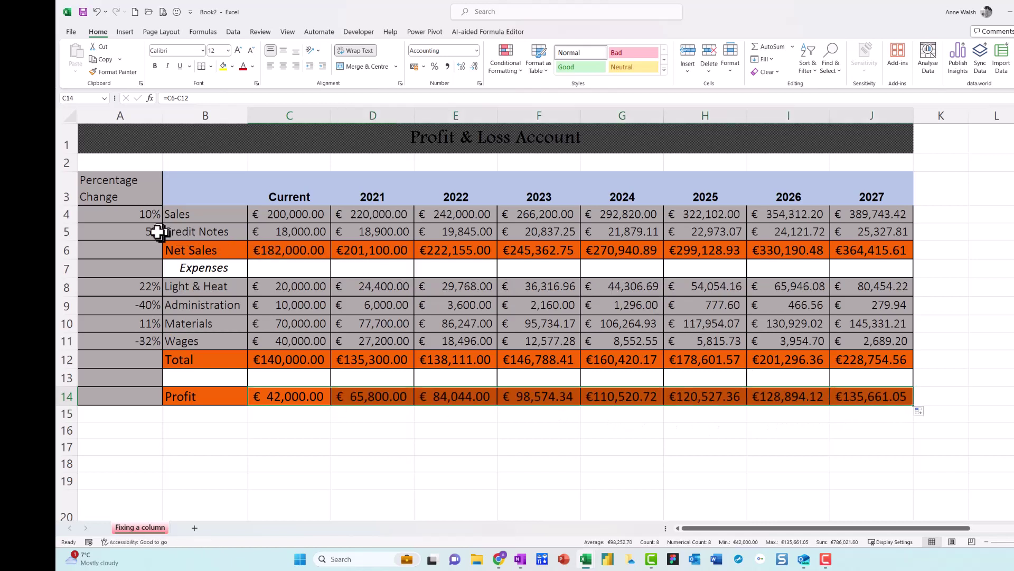
left_click(133, 216)
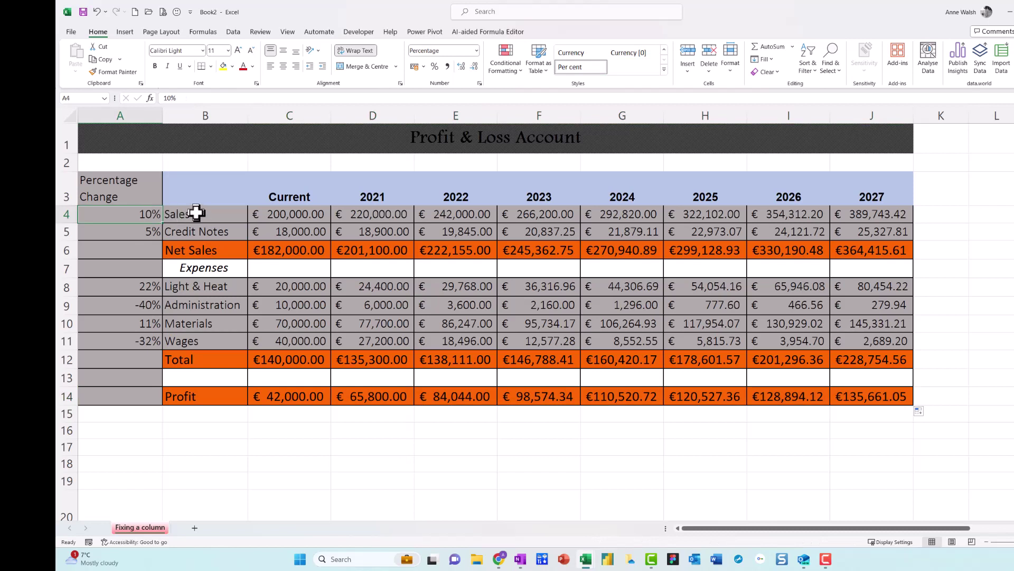
type("2")
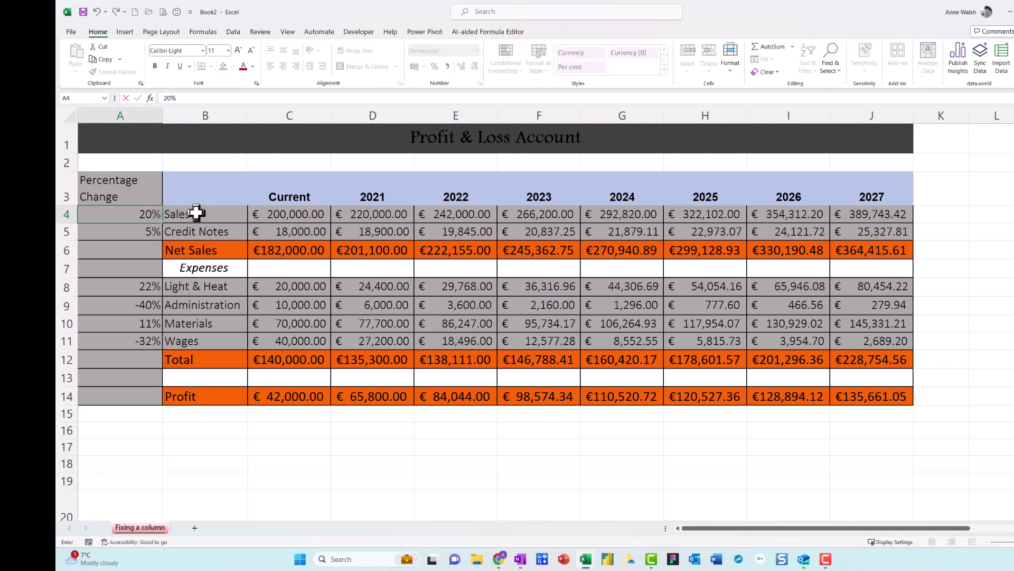
key("Return")
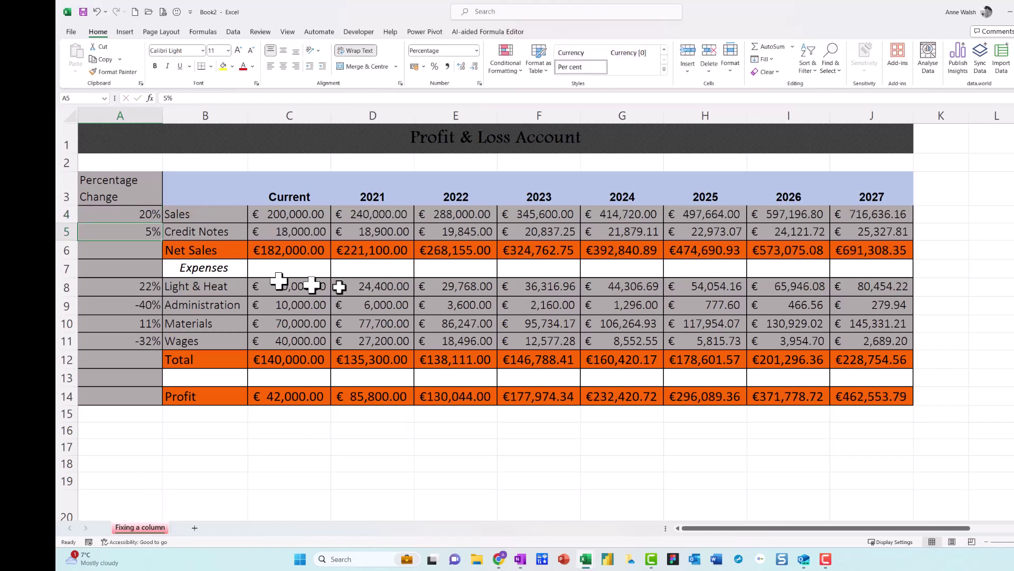
left_click(148, 215)
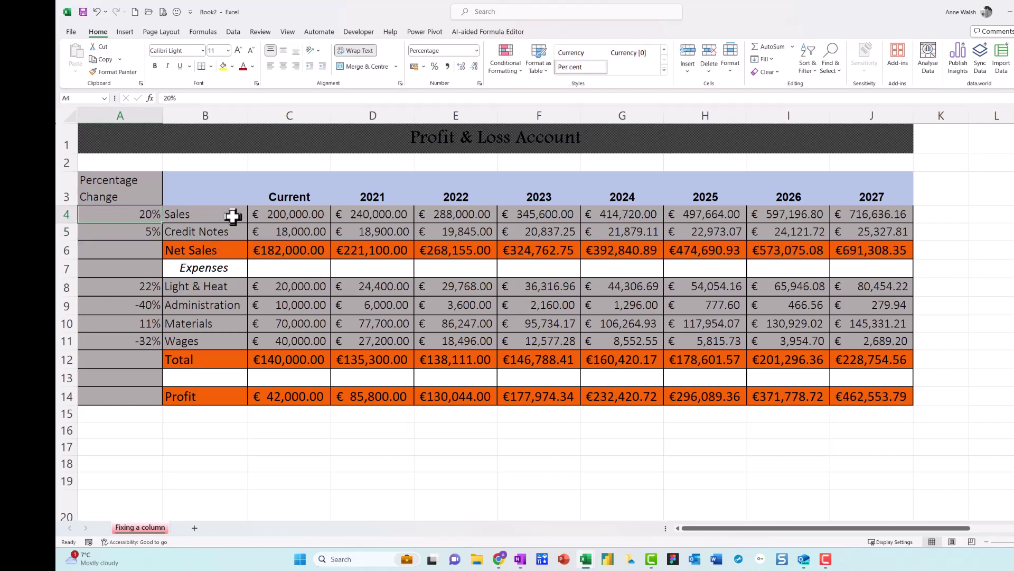
type("10")
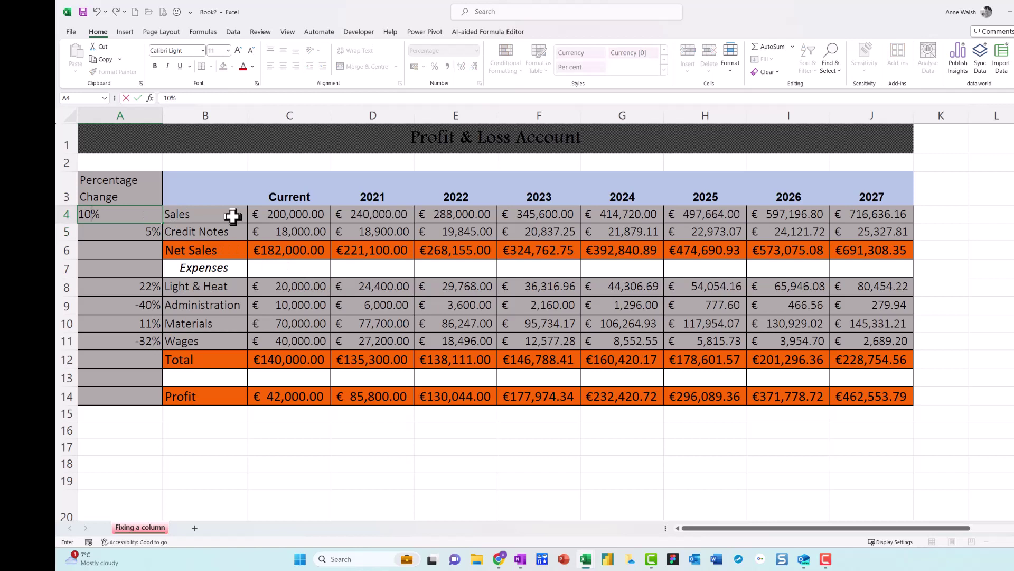
key("Return")
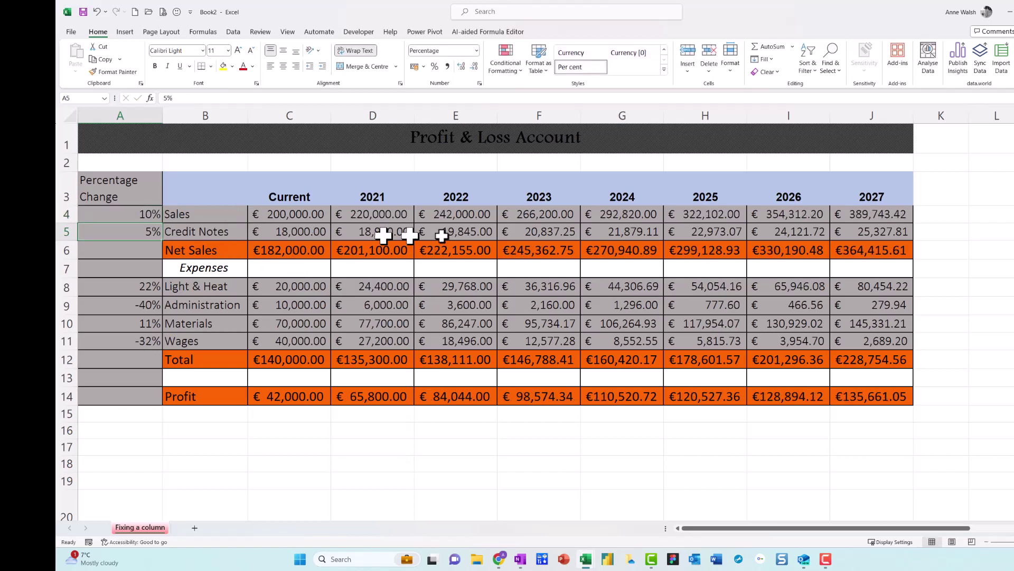